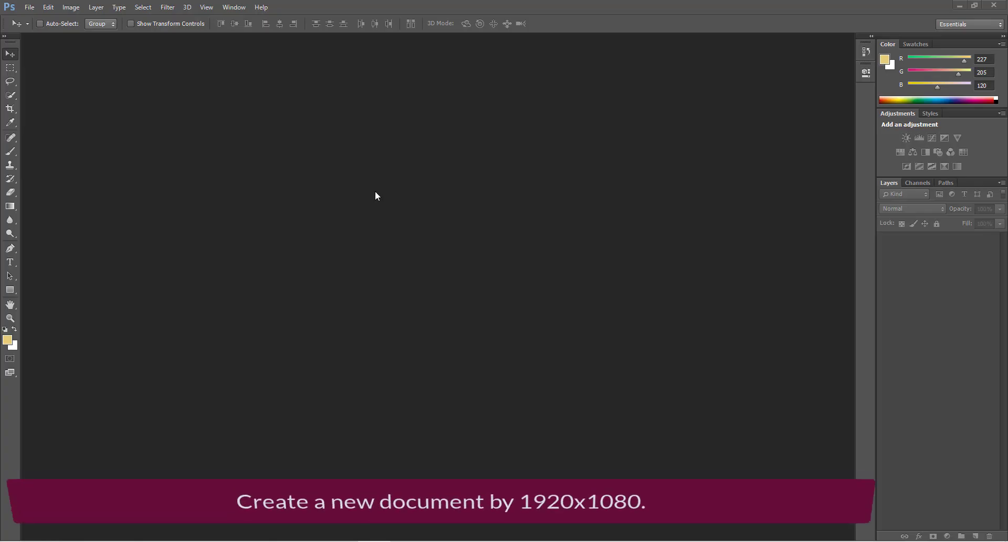
- Create a new 1920 × 1080 pixel document at 72 pixels/inch
left_click(29, 7)
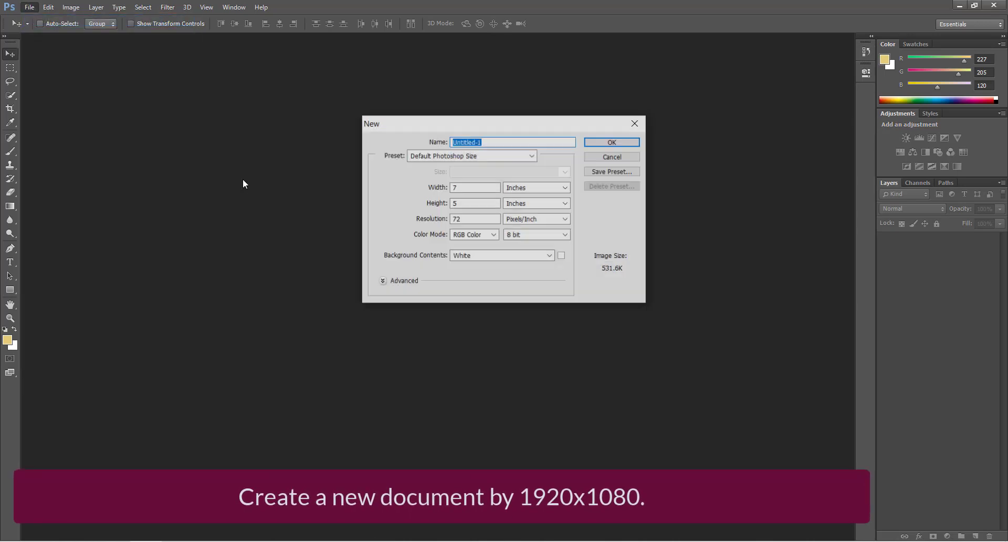
left_click(535, 188)
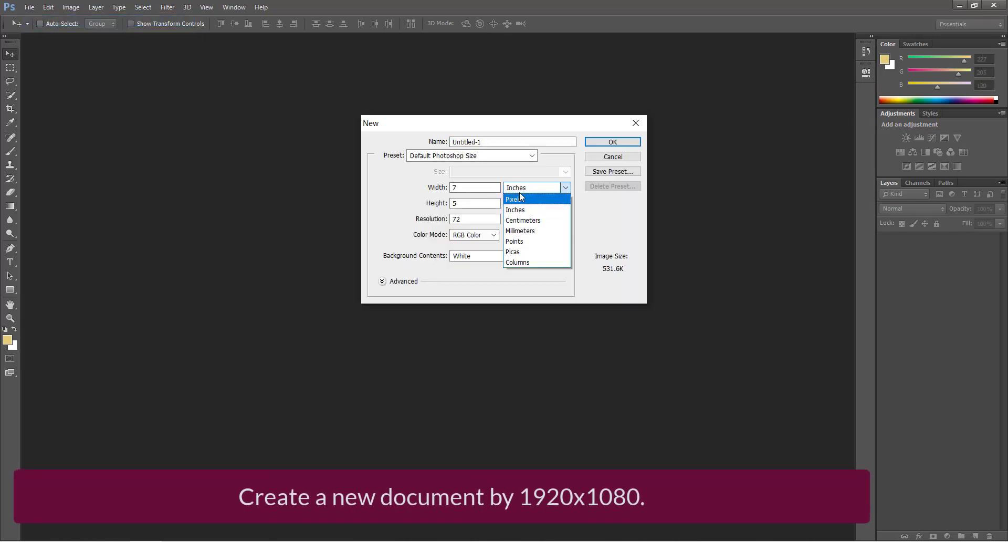
left_click(521, 198)
double_click(464, 184)
type("192")
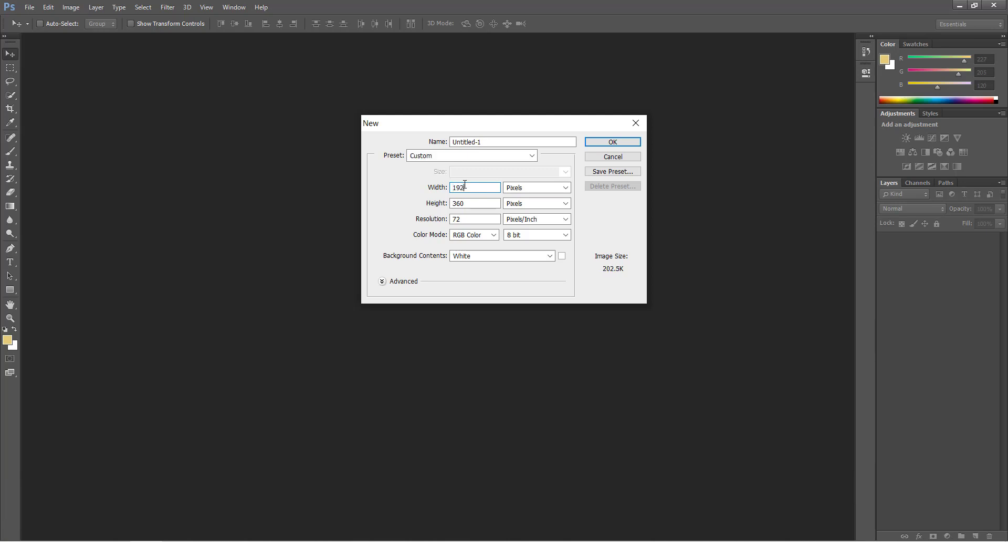
type("0")
key("Tab")
type("10")
key("Return")
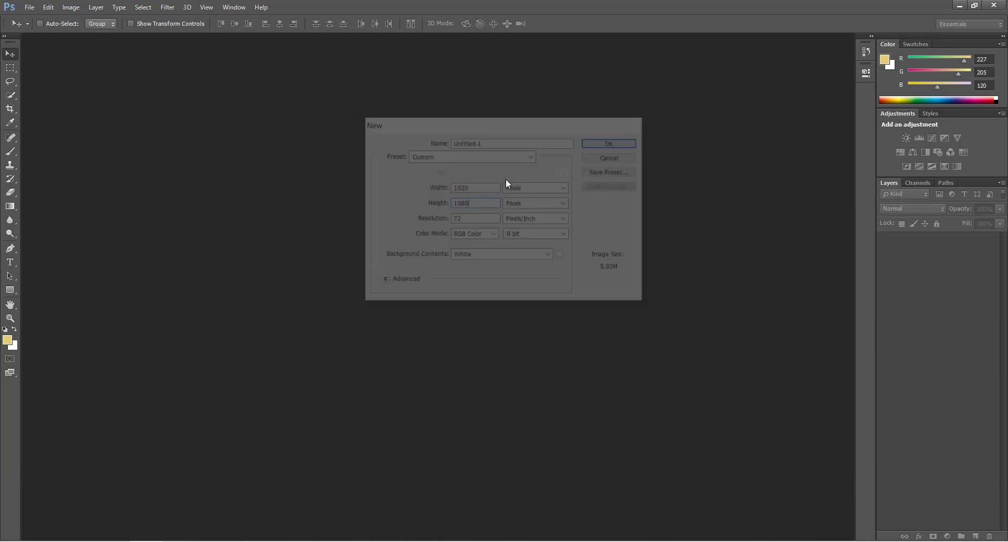
- Type THOR in black Godofthunder and enlarge it to about 380 pt
key("t")
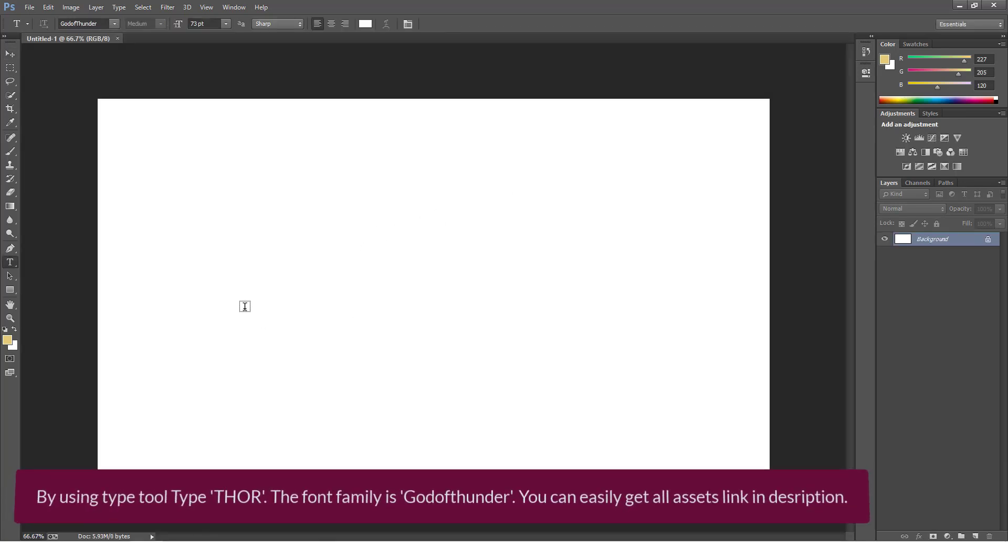
left_click(245, 306)
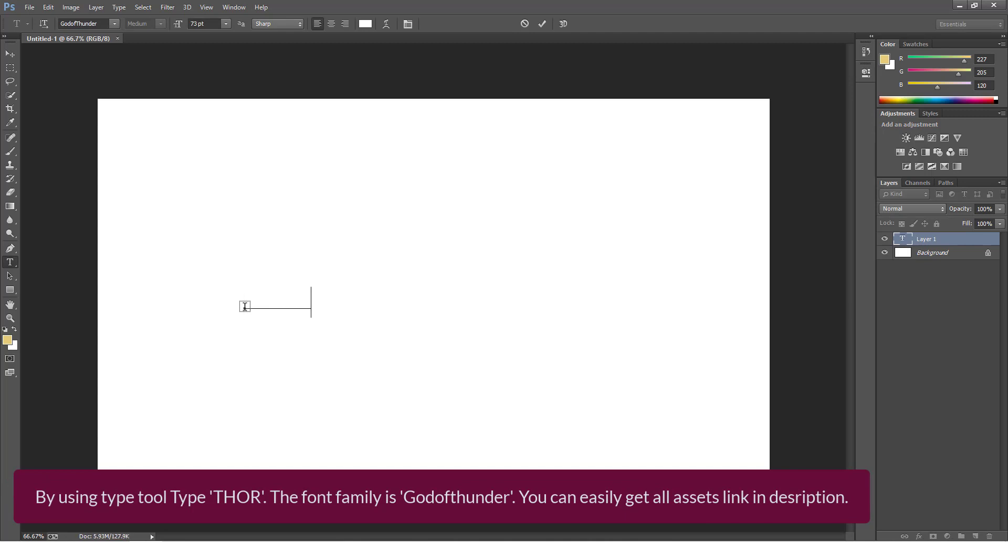
key("ctrl+a")
left_click(365, 24)
left_click(424, 282)
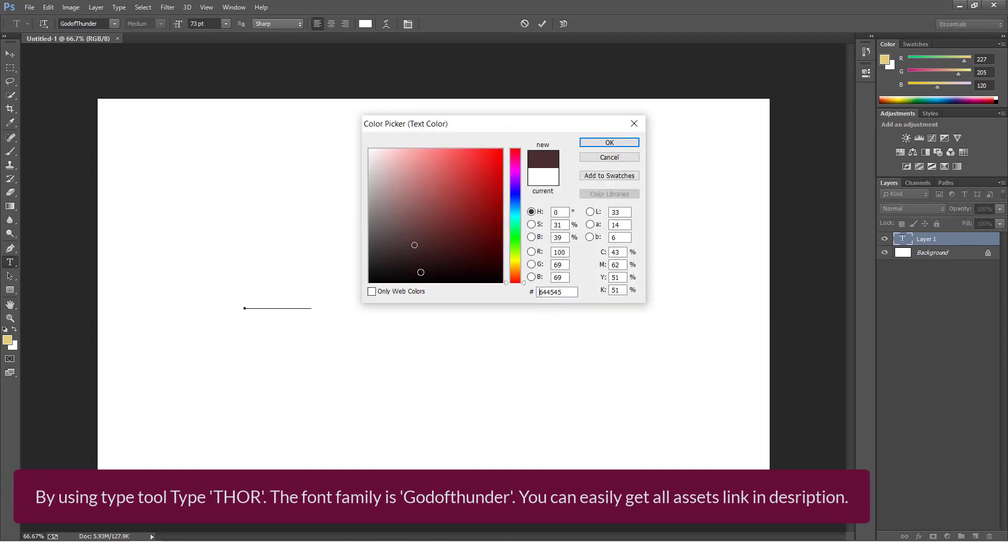
left_click(584, 146)
left_click_drag(176, 28, 331, 42)
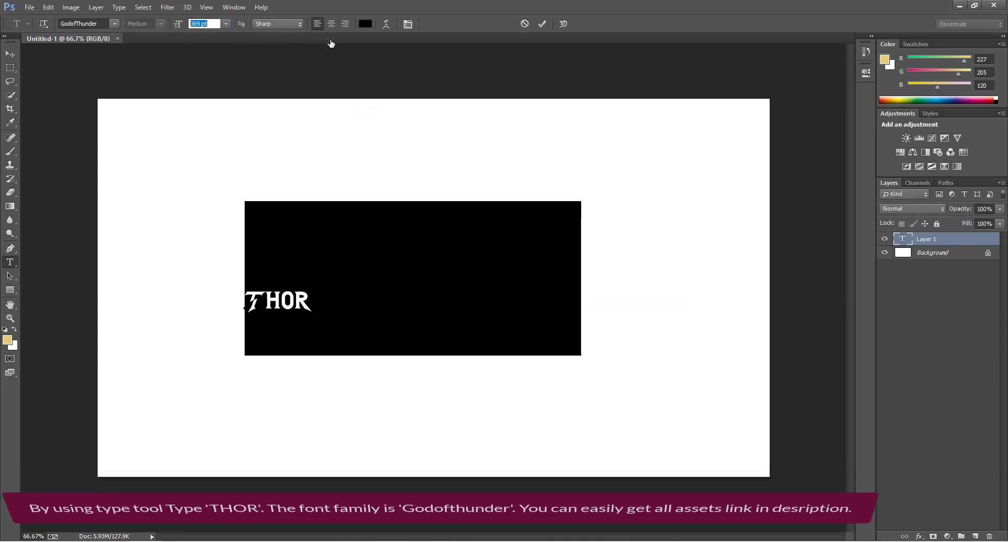
mouse_move(180, 28)
left_mouse_down()
mouse_move(195, 28)
mouse_move(186, 26)
left_mouse_up()
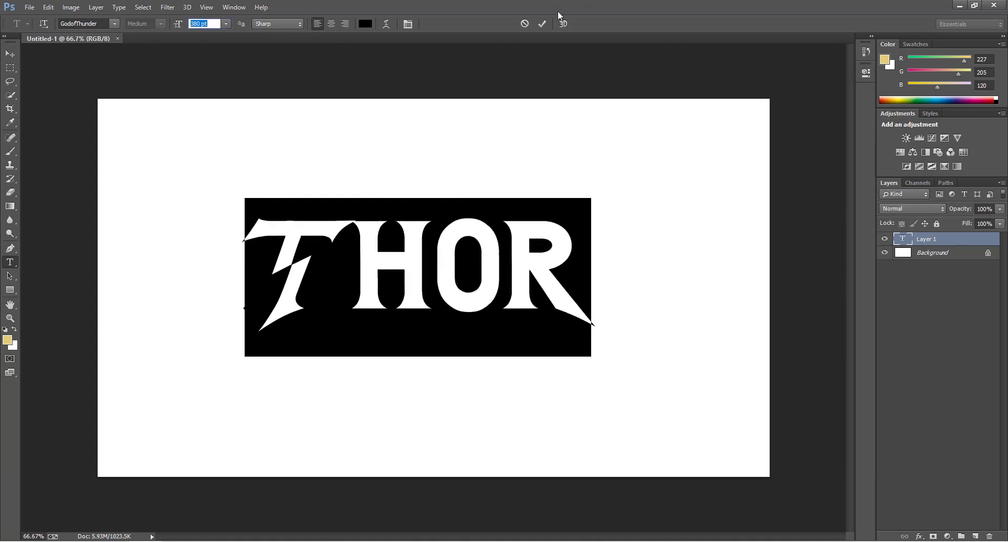
left_click(542, 23)
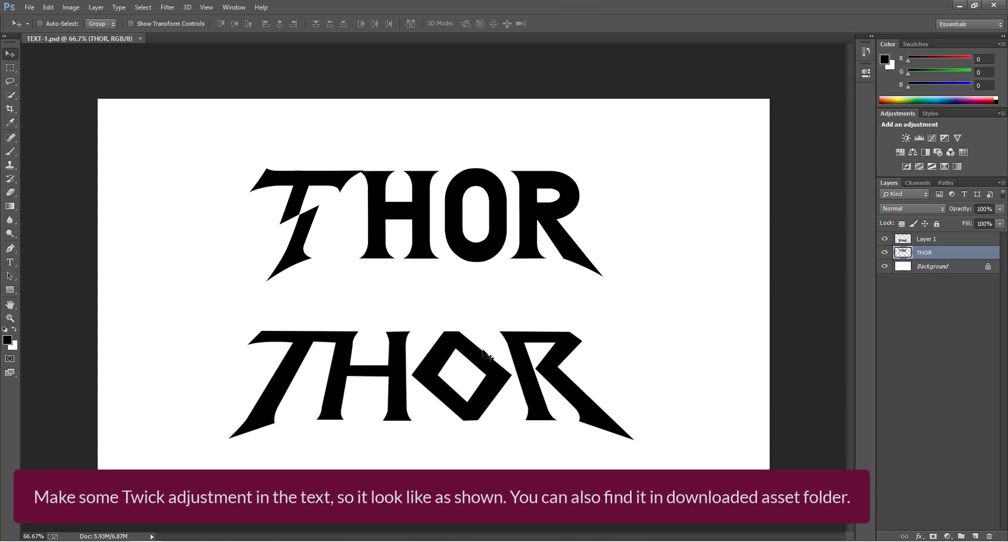
- Hide the original THOR layer and vertically centre the reshaped Layer 1 logo
left_click(885, 253)
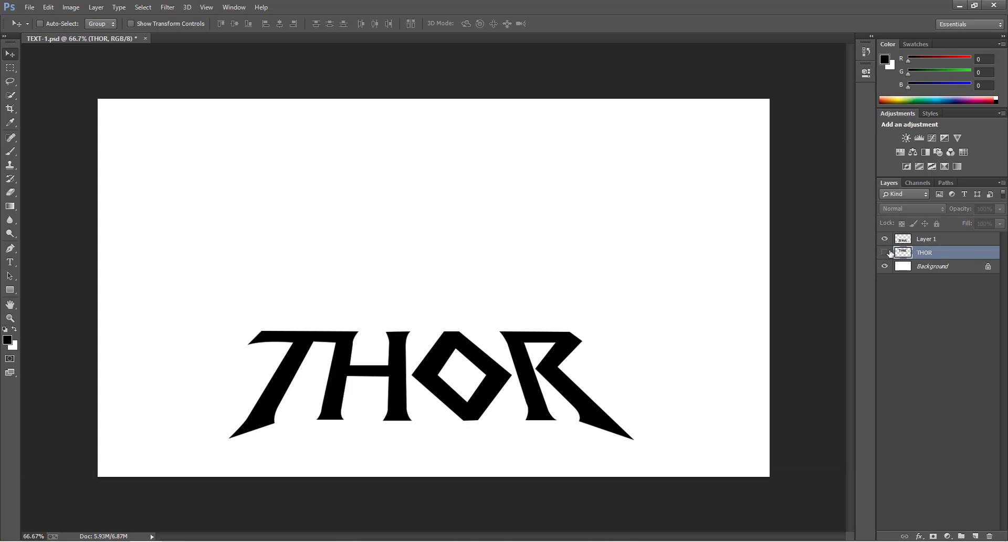
left_click(936, 241)
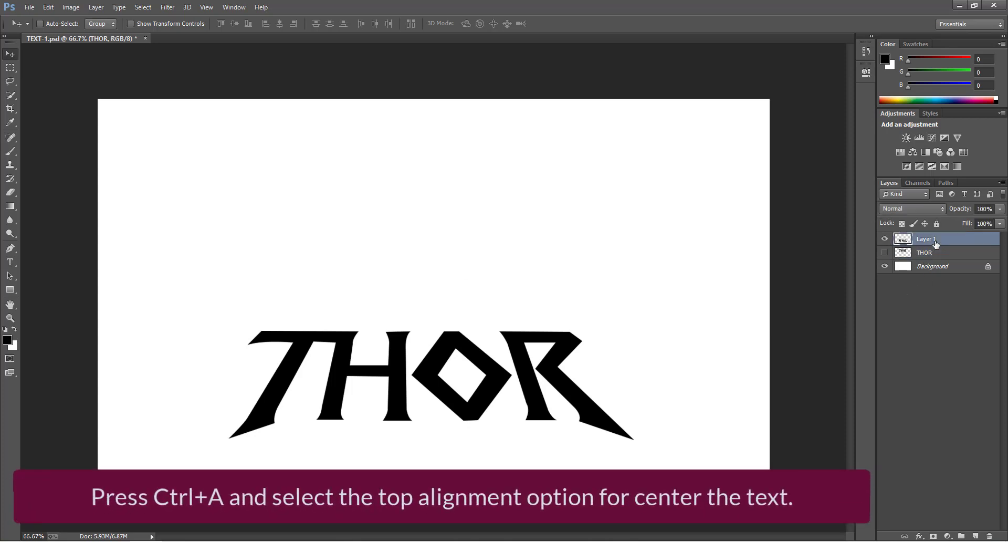
left_click(235, 23)
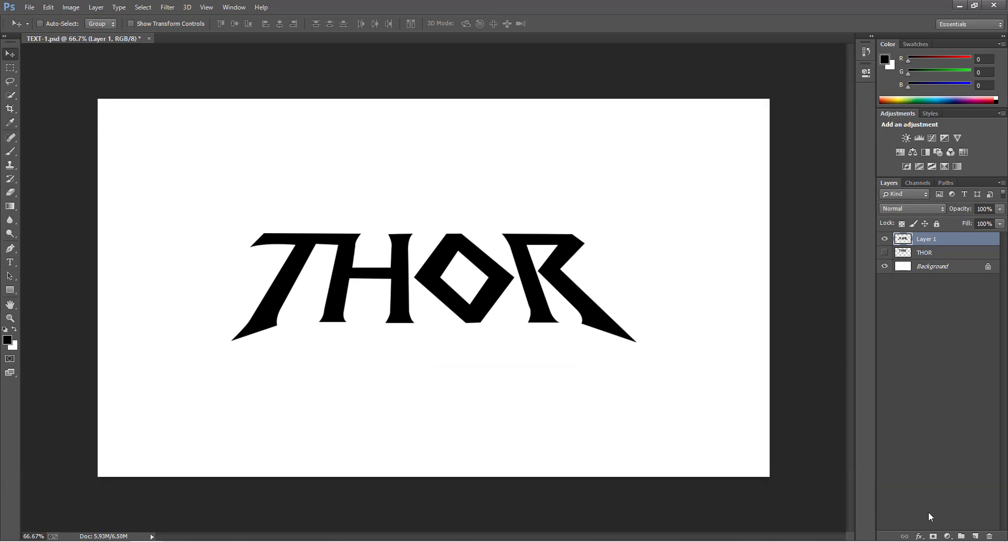
- Add a Gradient Overlay to the reshaped THOR logo and open its Gradient Editor
left_click(919, 536)
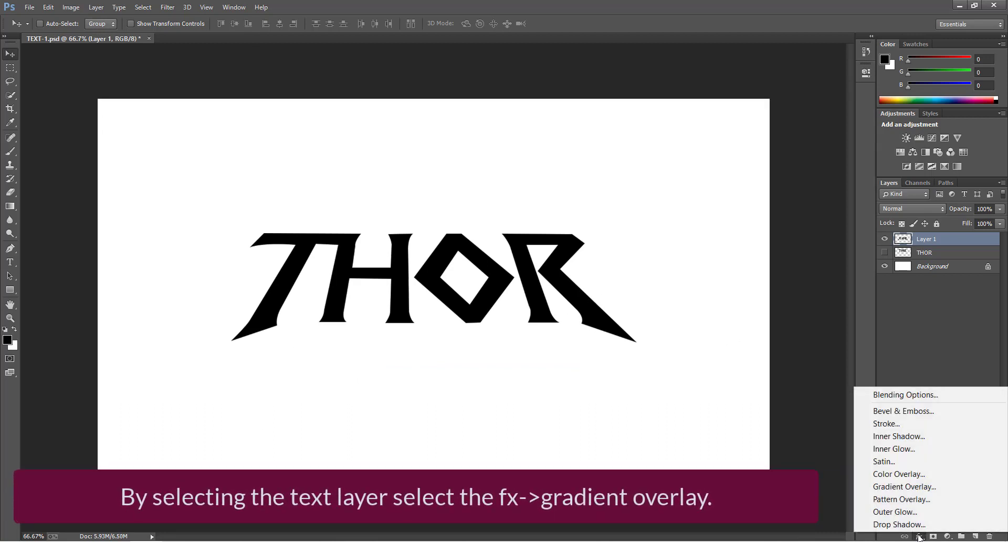
left_click(916, 486)
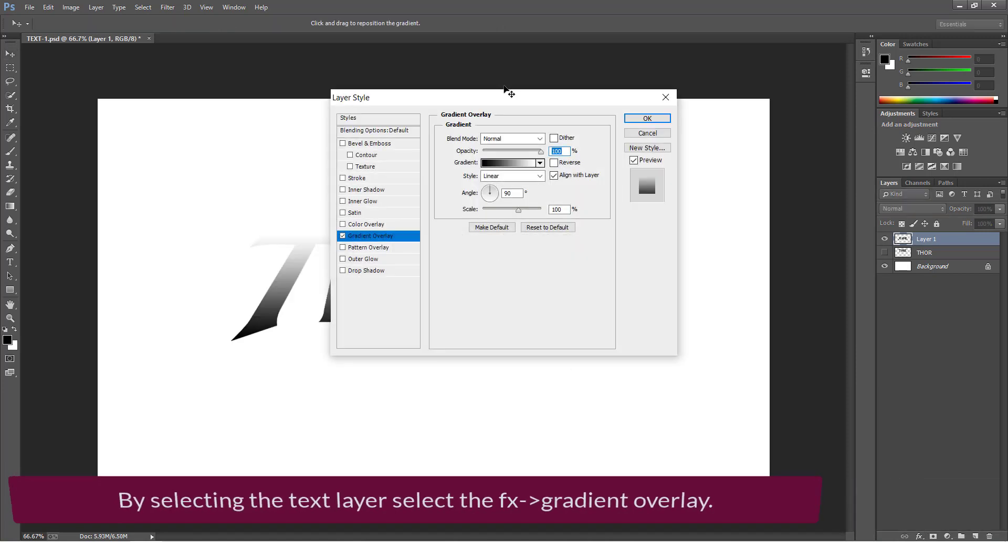
left_click_drag(496, 106, 648, 154)
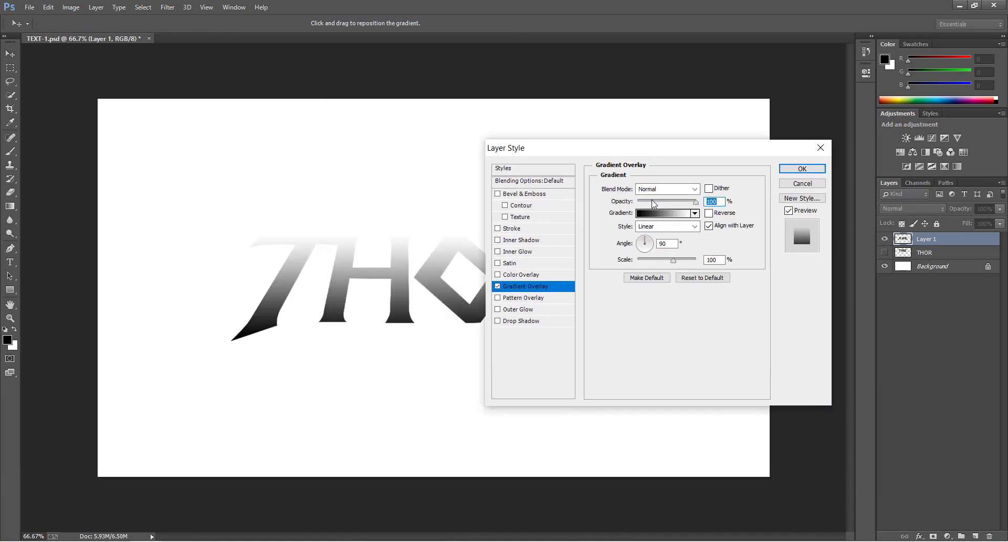
left_click(662, 217)
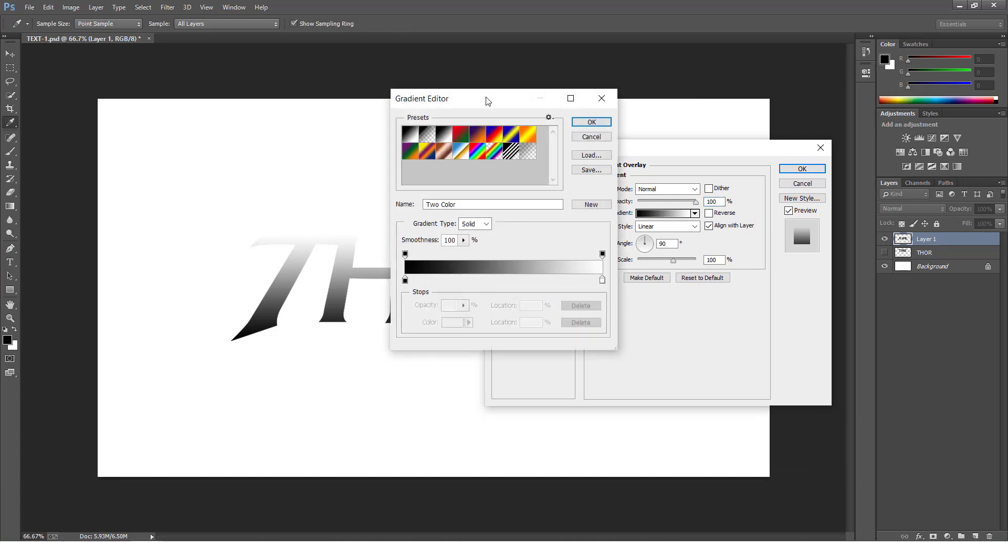
left_click_drag(486, 103, 620, 154)
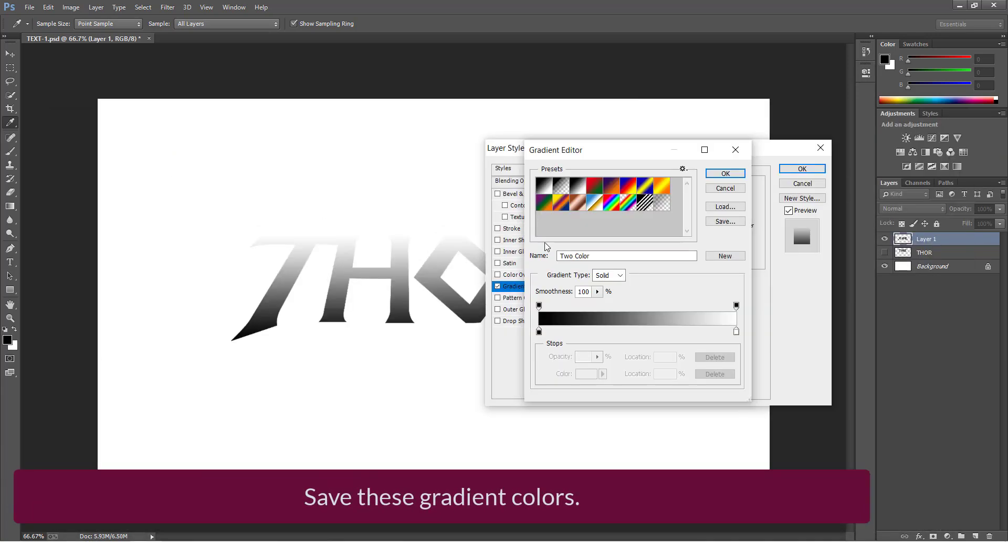
- Set the first gradient stops to beige efc88d and cyan 9cf8f7
double_click(538, 331)
type("efc88d")
left_click(609, 142)
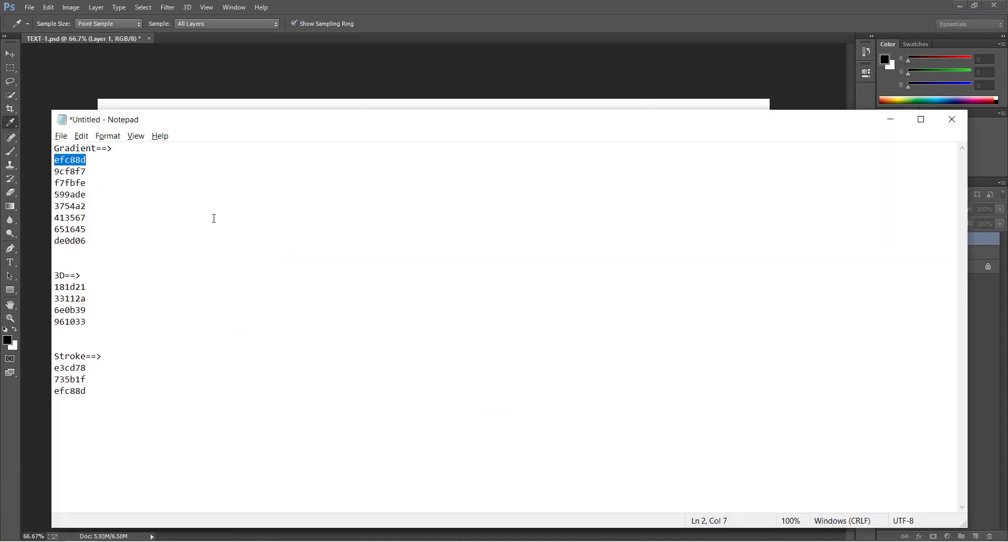
double_click(69, 172)
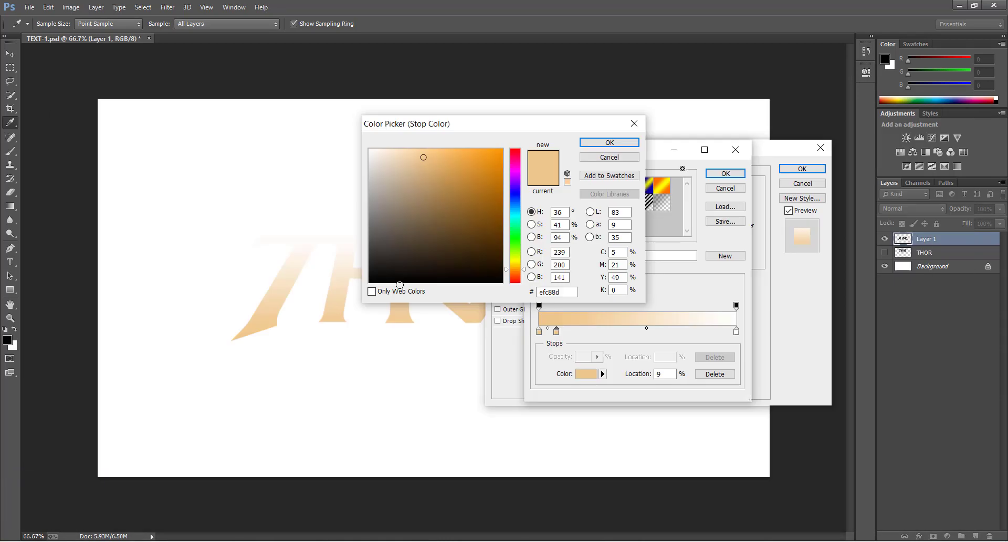
type("9cf8f7")
left_click(609, 143)
- Add a blue 599ade stop and another at 79%, then set the angle to -90
key("alt+Tab")
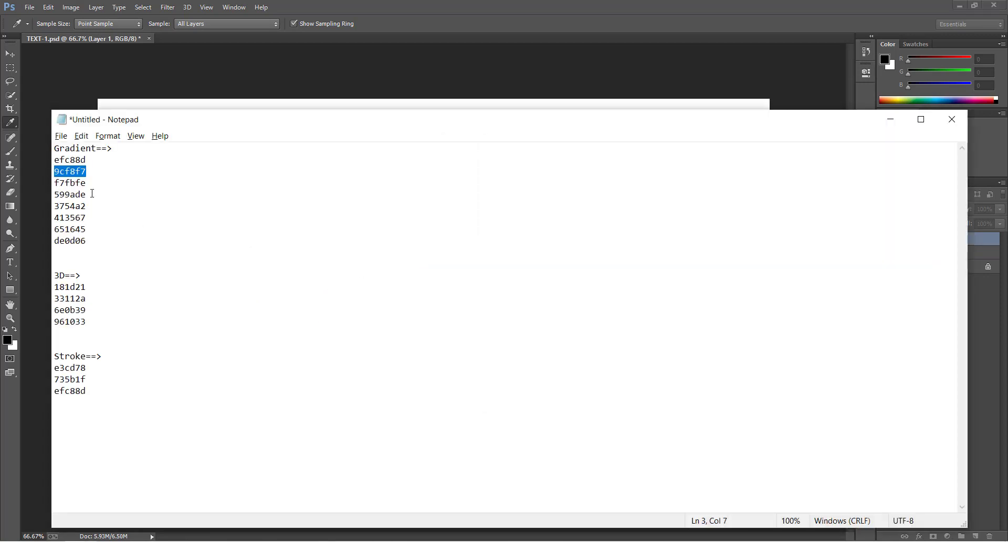
key("alt+Tab")
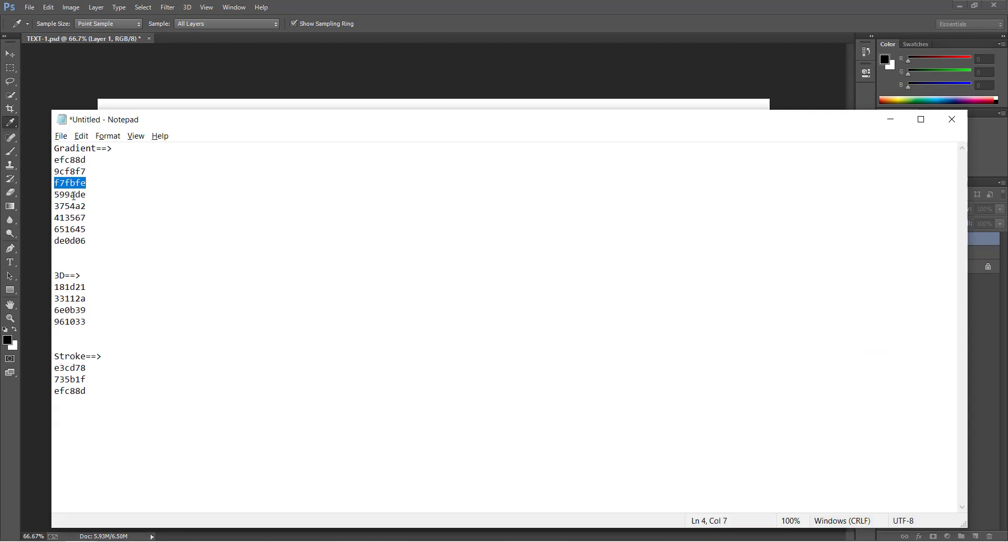
double_click(63, 194)
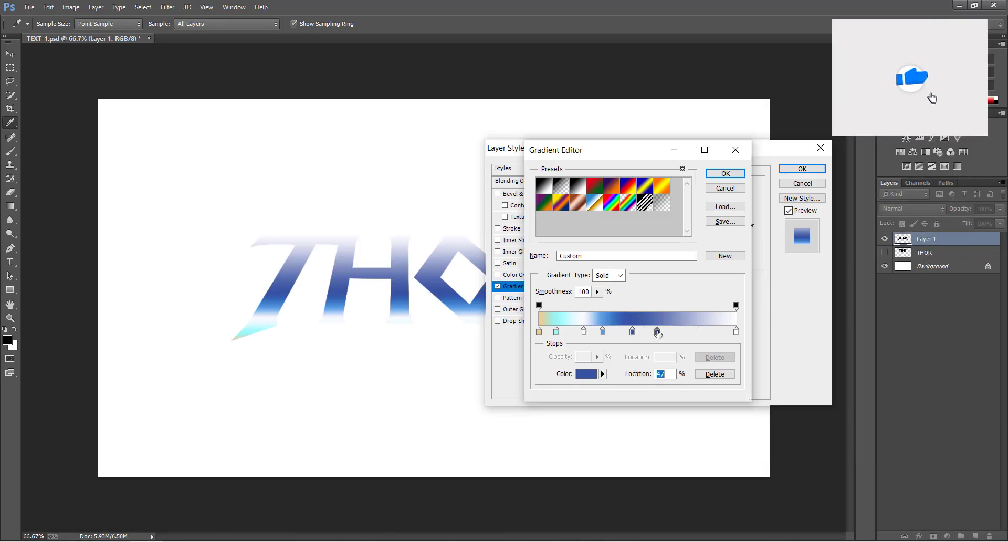
key("Return")
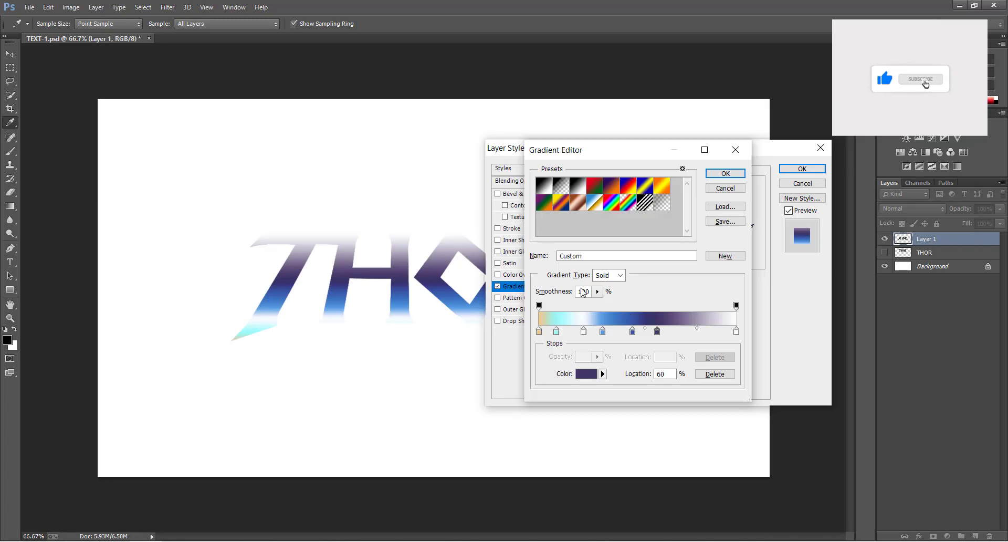
left_click(695, 332)
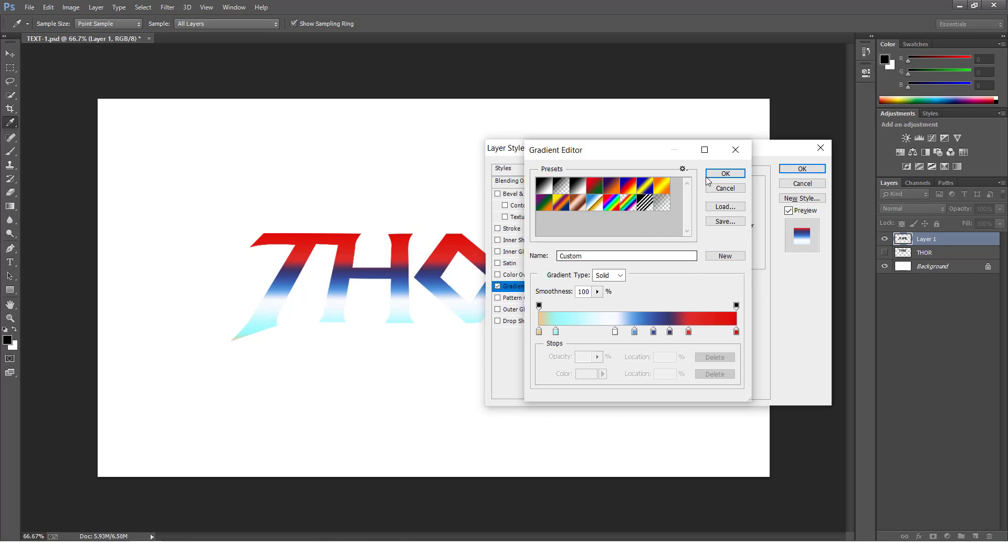
left_click(725, 173)
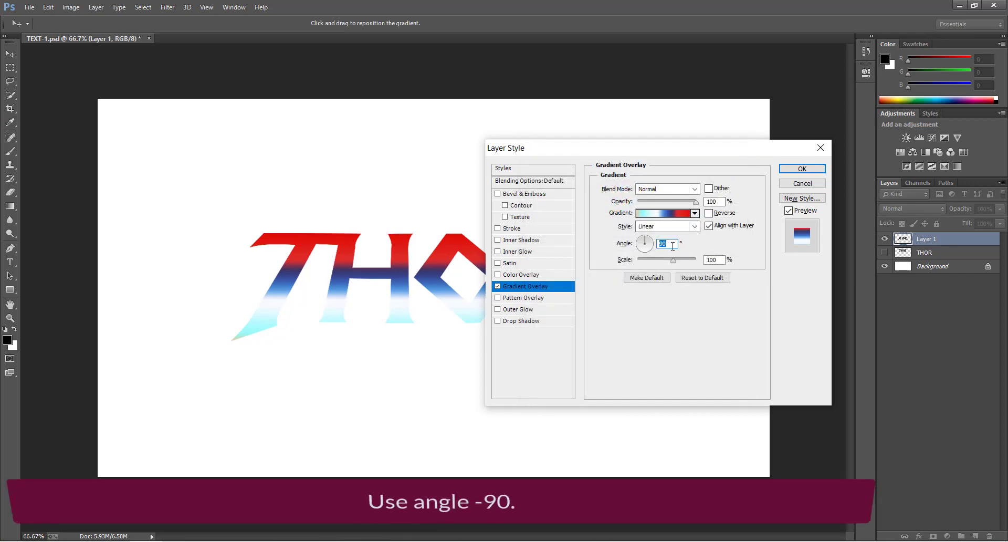
type("-90")
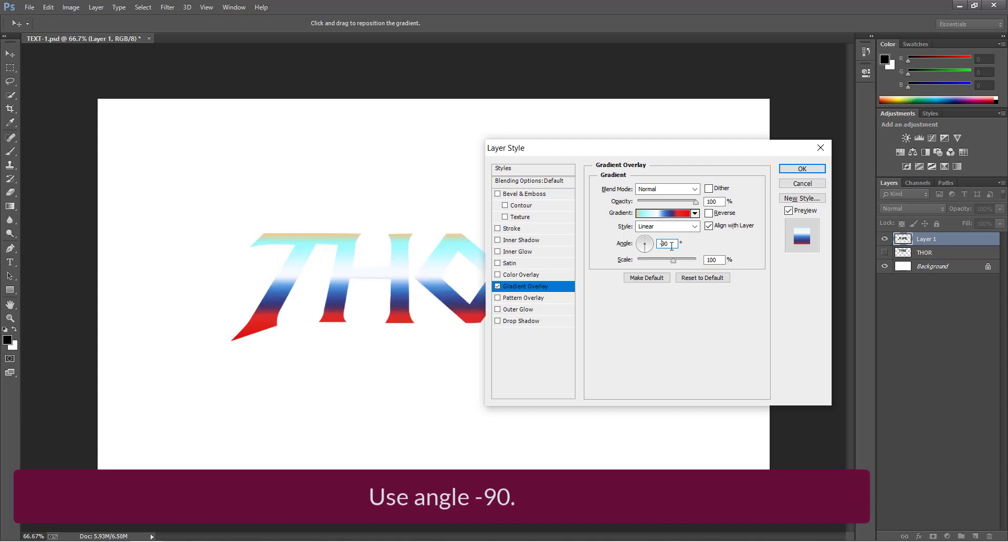
- Add a thinner inside Stroke to the logo with Gradient fill type
left_click(526, 229)
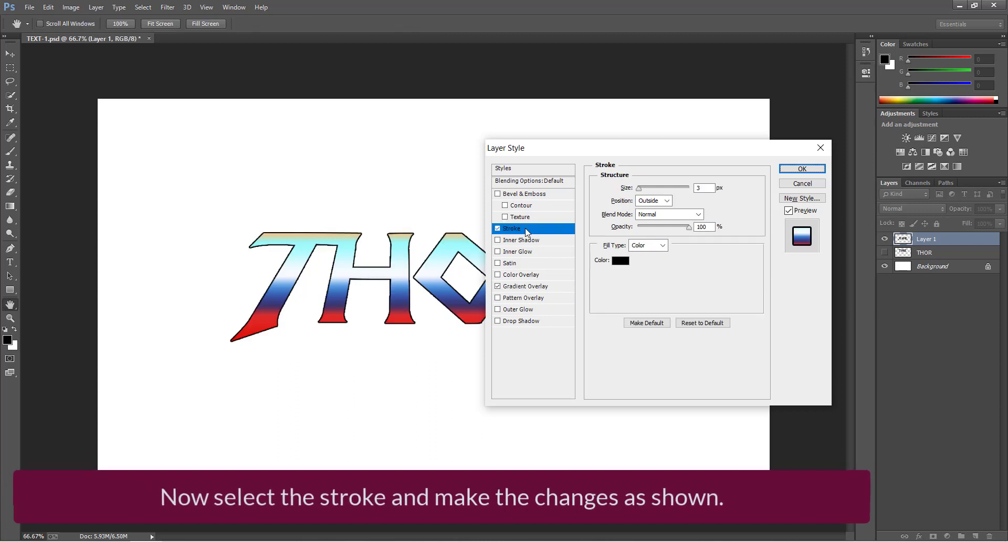
left_click(704, 187)
key("Down")
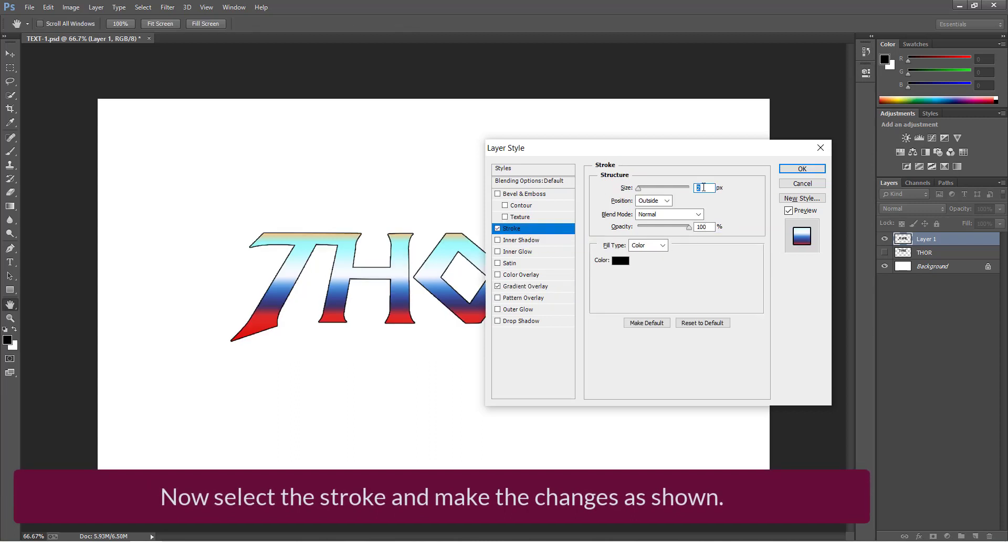
left_click(654, 201)
left_click(655, 216)
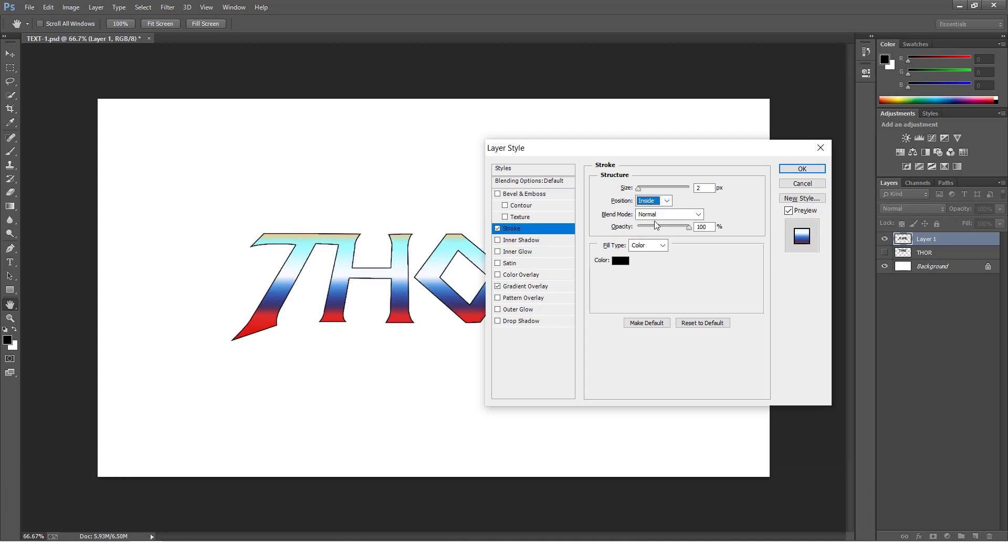
left_click(649, 245)
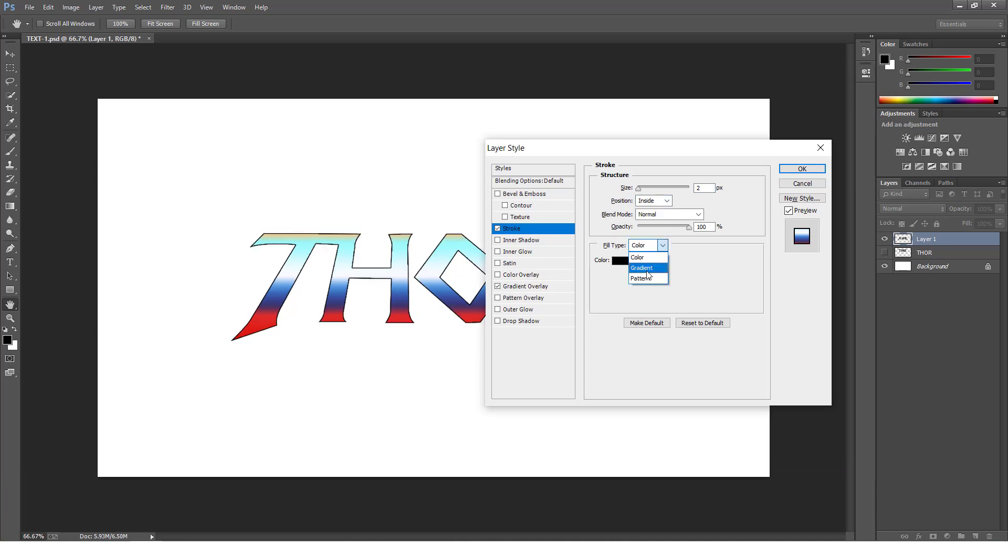
left_click(647, 263)
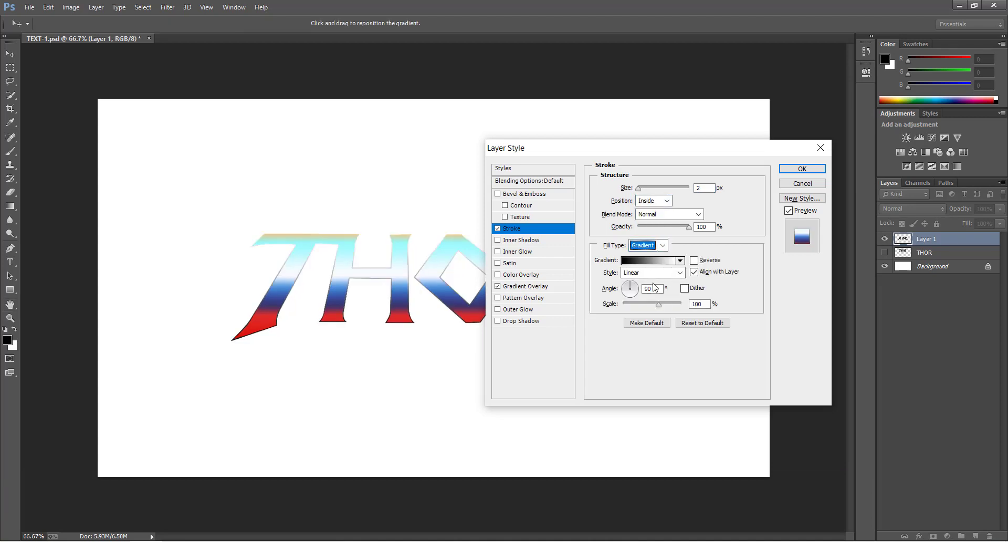
- Set the stroke gradient's left stop to gold e3cd78
left_click(655, 261)
key("alt+Tab")
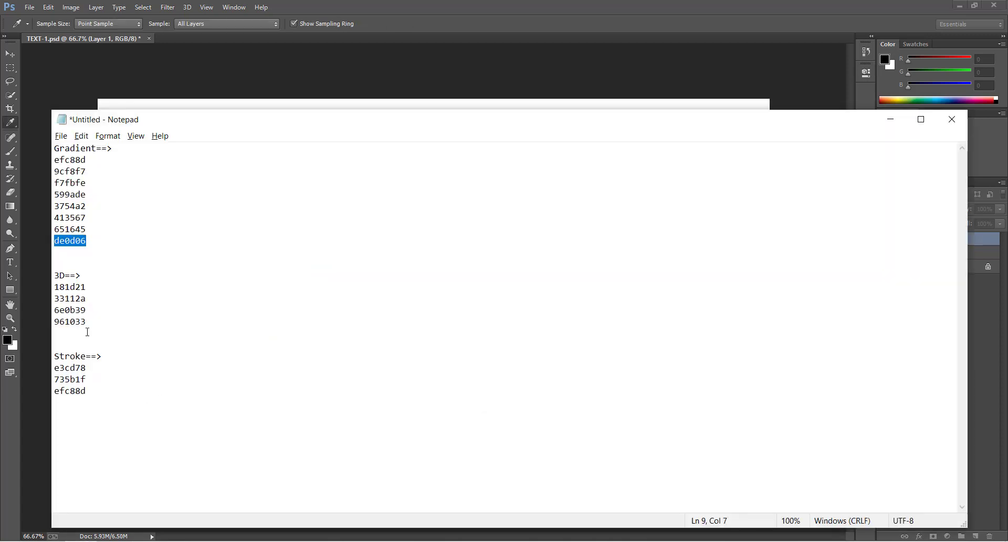
left_click(72, 368)
key("alt+Tab")
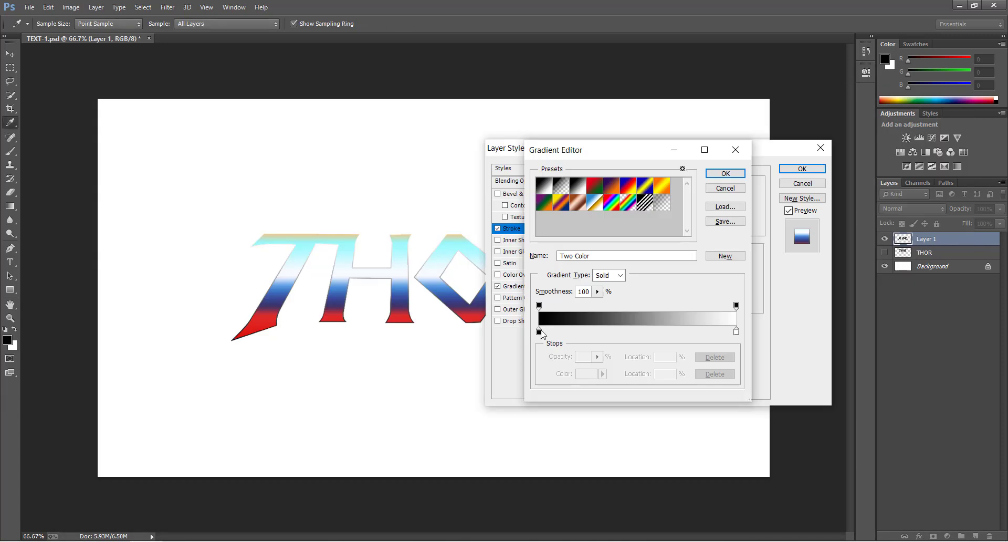
double_click(539, 332)
type("e3cd78")
left_click(612, 139)
- Add a middle stroke-gradient stop coloured 735b1f
key("alt+Tab")
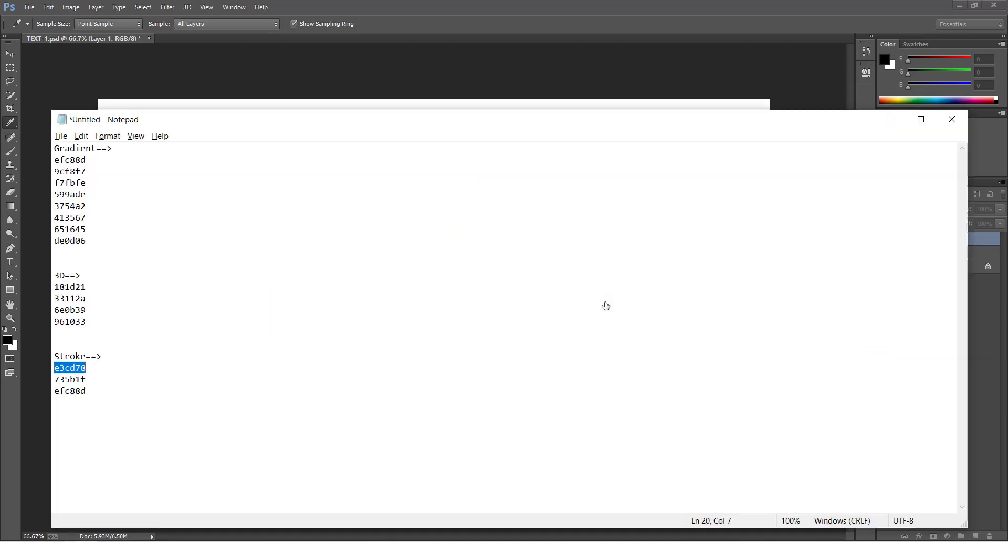
double_click(70, 379)
key("ctrl+c")
key("alt+Tab")
left_click(635, 331)
double_click(635, 330)
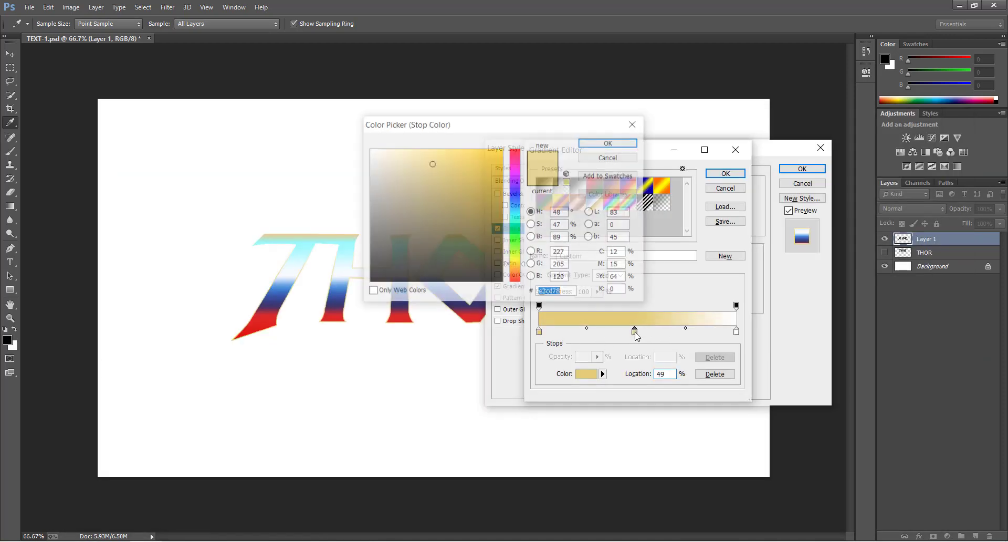
key("ctrl+v")
left_click(601, 142)
- Set the stroke gradient's right stop to tan efc88d
key("alt+Tab")
double_click(69, 389)
key("ctrl+c")
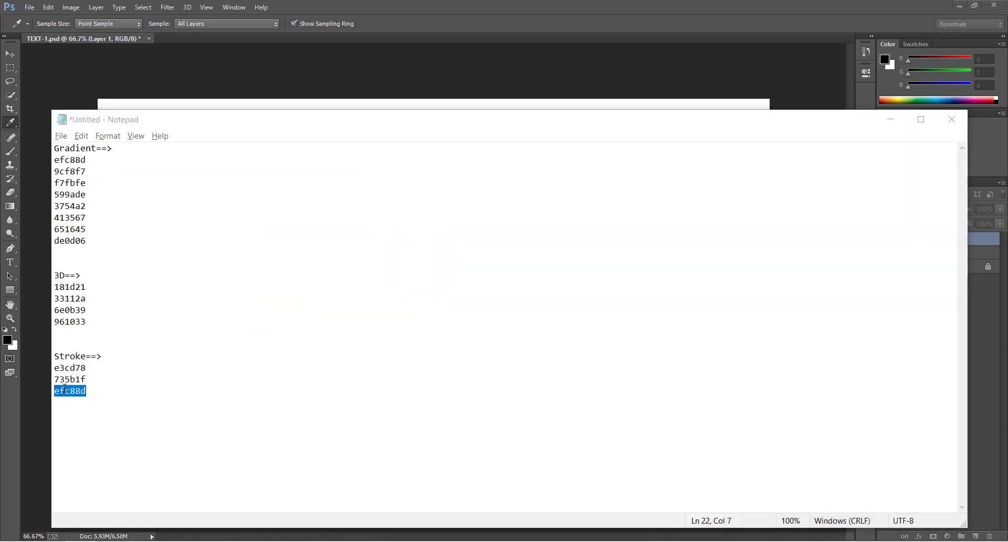
key("alt+Tab")
double_click(736, 331)
key("ctrl+v")
left_click(608, 140)
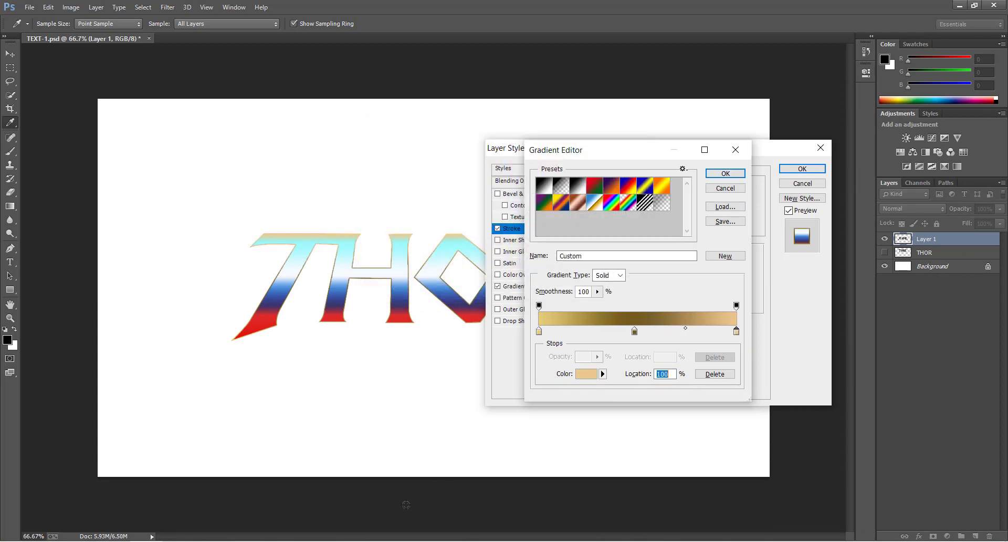
- Accept the gold gradient and apply the stroke at 5 px
left_click(725, 173)
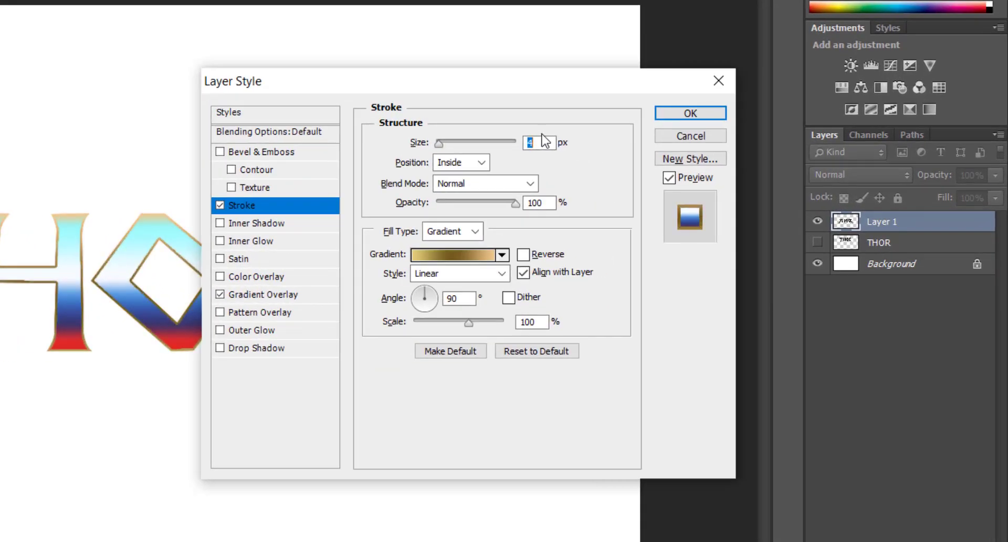
key("Up")
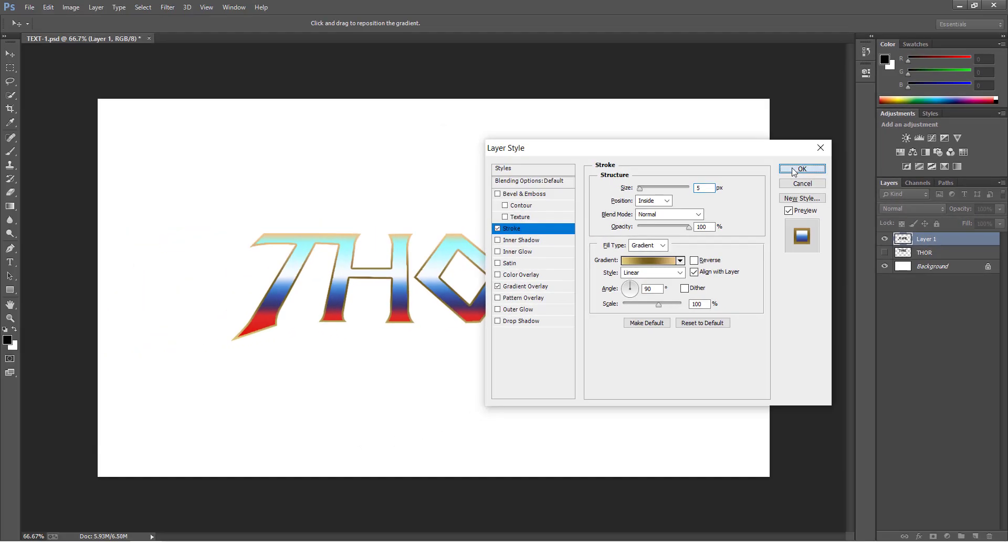
left_click(798, 164)
key("ctrl+r")
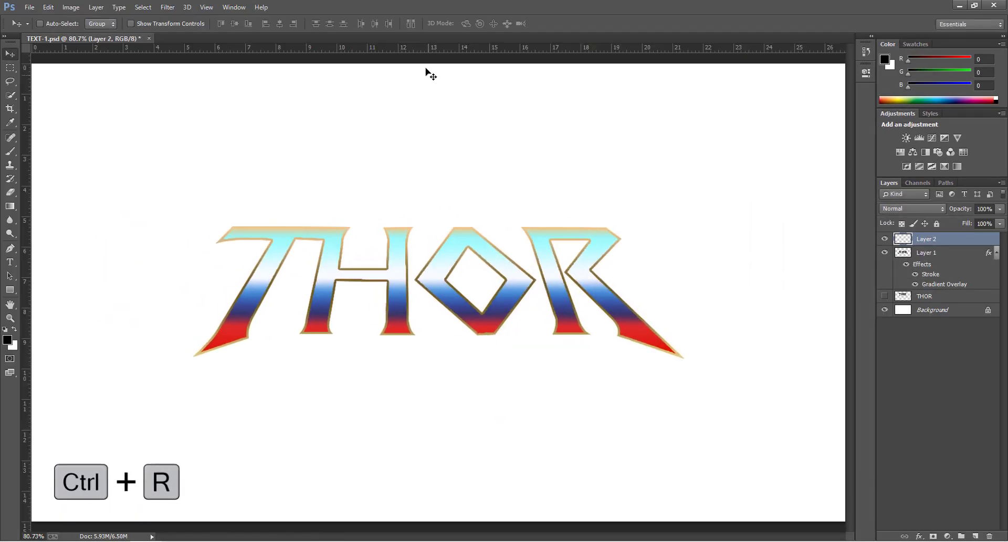
- Place a horizontal guide below THOR and a vertical guide at 13.333 in
left_click_drag(424, 45, 454, 400)
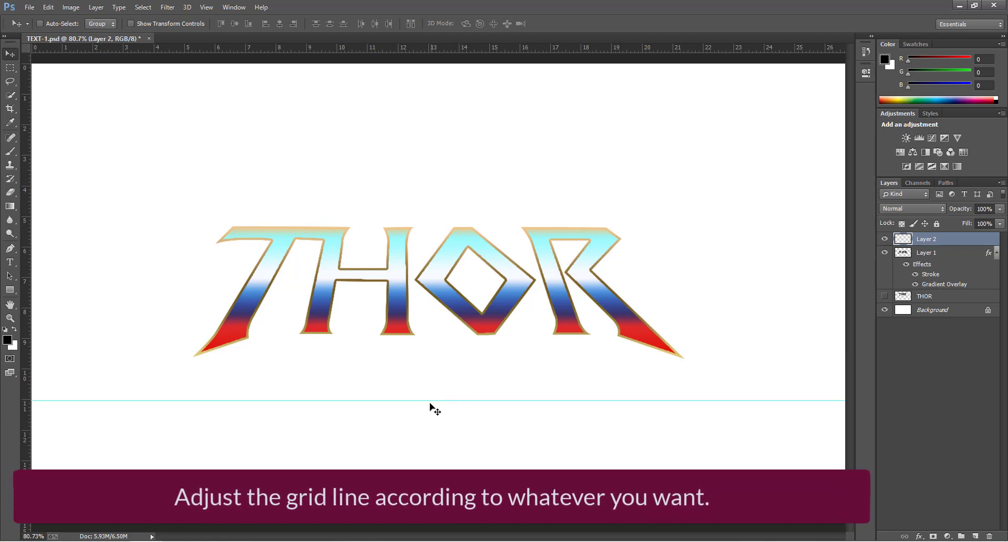
left_click_drag(30, 296, 432, 340)
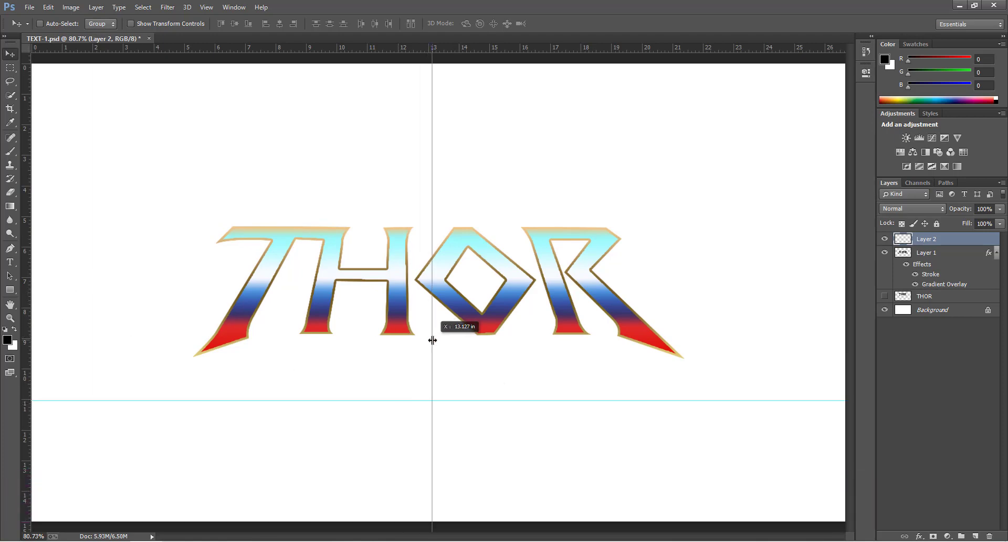
left_click_drag(432, 340, 442, 340)
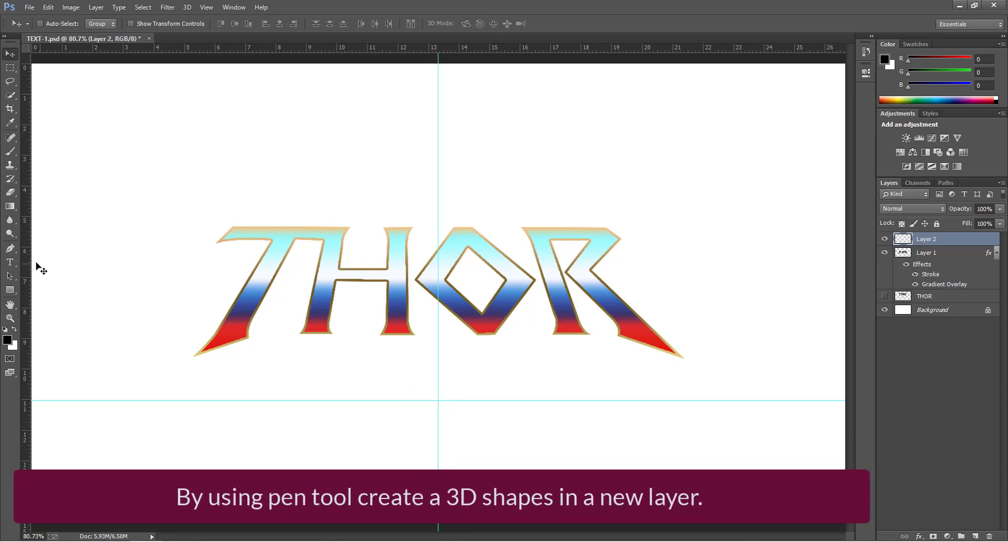
- Begin the first ray shape with the Pen tool at the T's bottom-left tip
left_click(16, 253)
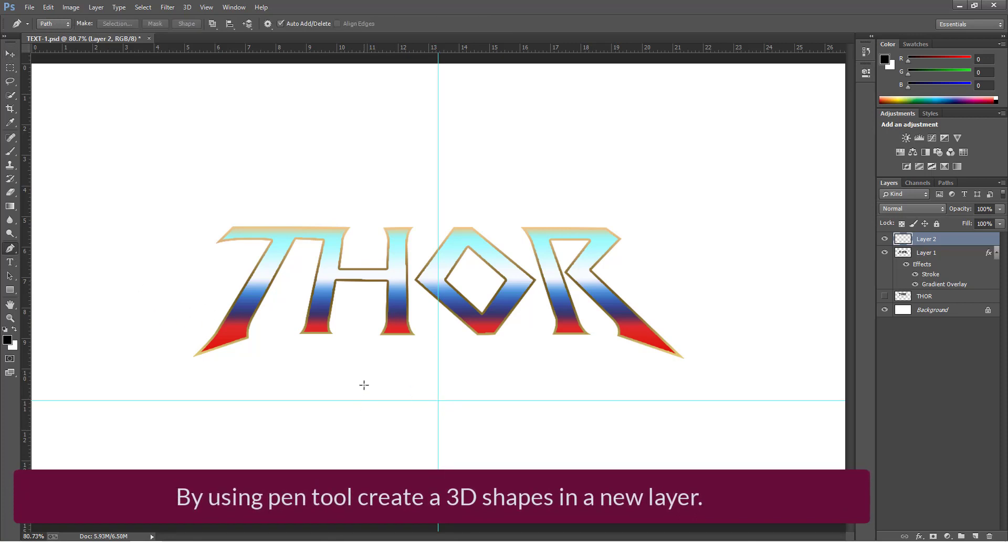
left_click(194, 356)
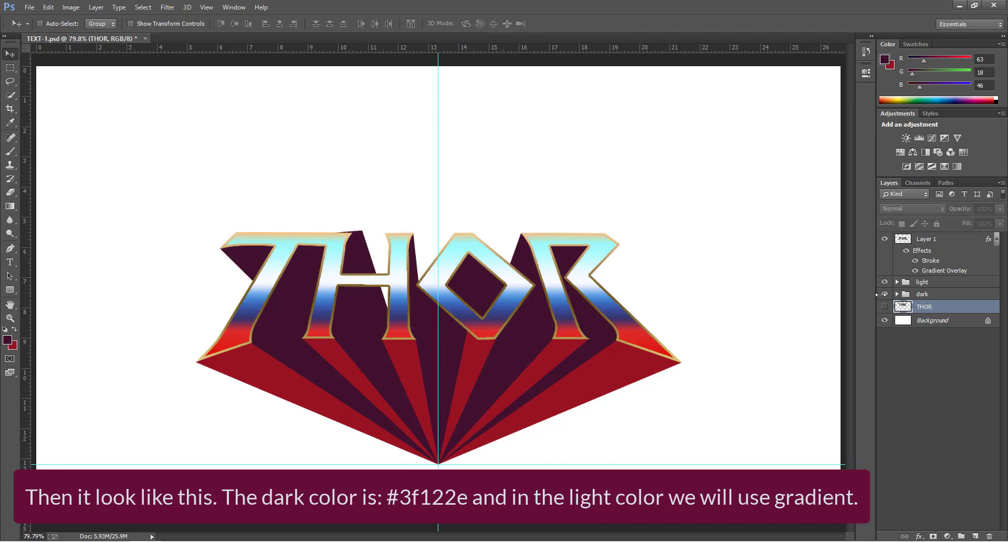
left_click(897, 282)
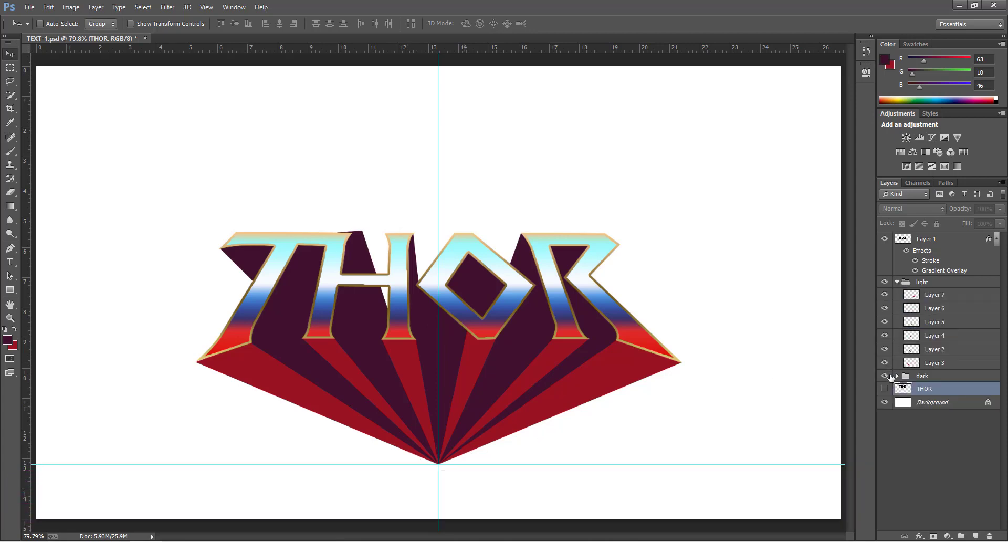
left_click(885, 375)
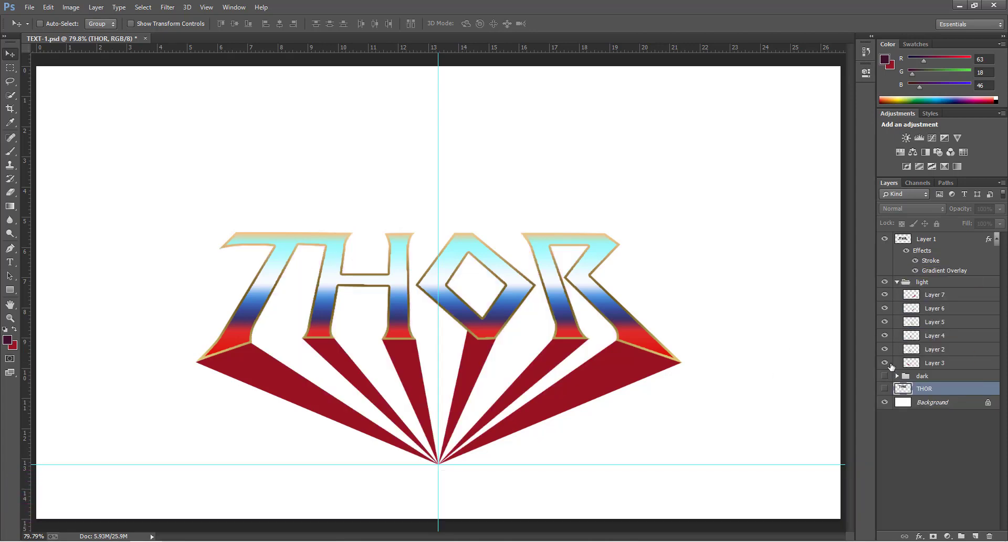
left_click(884, 363)
left_click(884, 349)
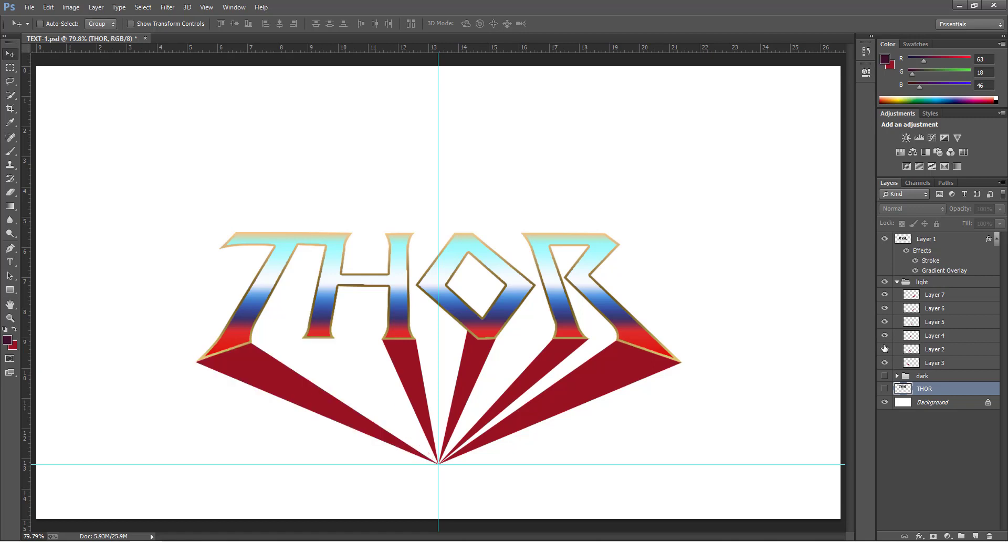
left_click(885, 336)
left_click(884, 322)
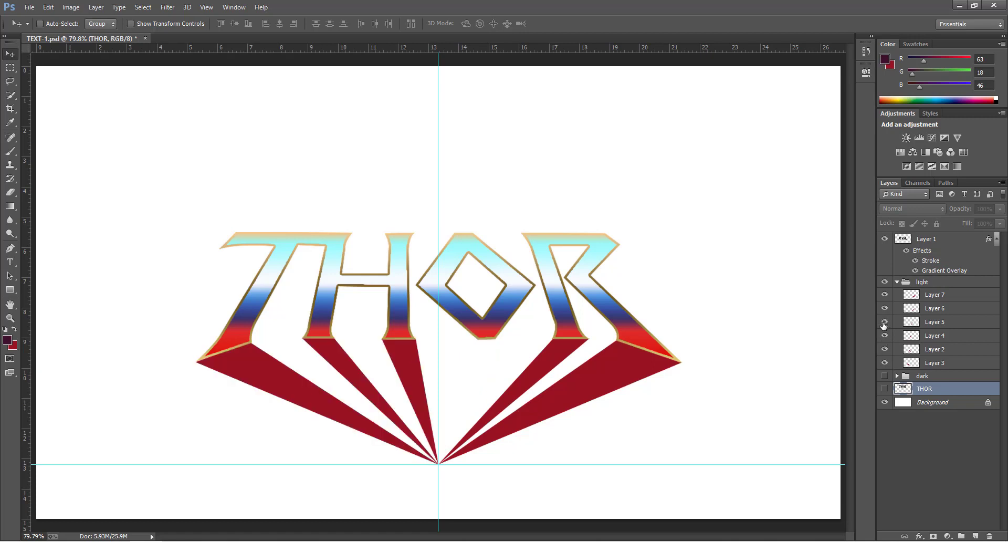
left_click(884, 308)
left_click(885, 295)
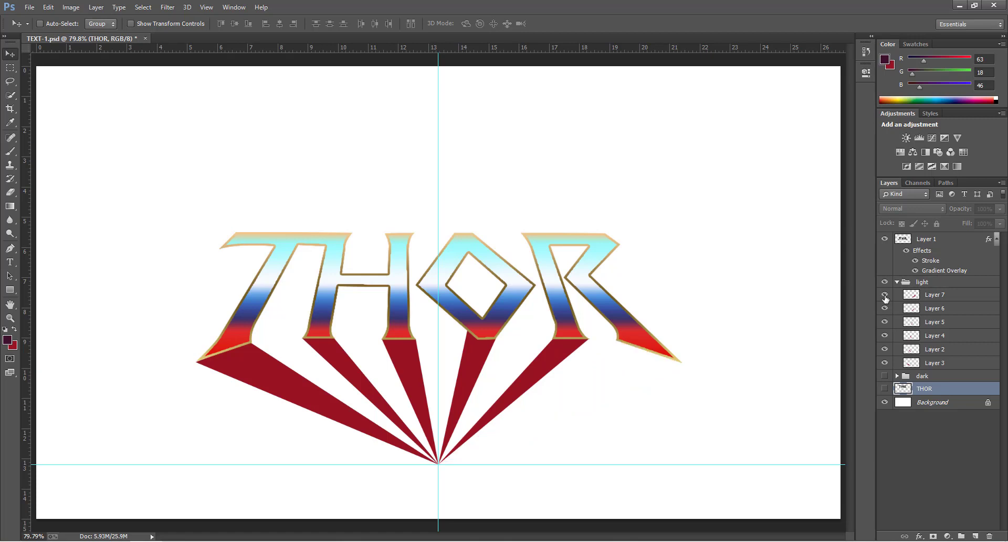
left_click(897, 282)
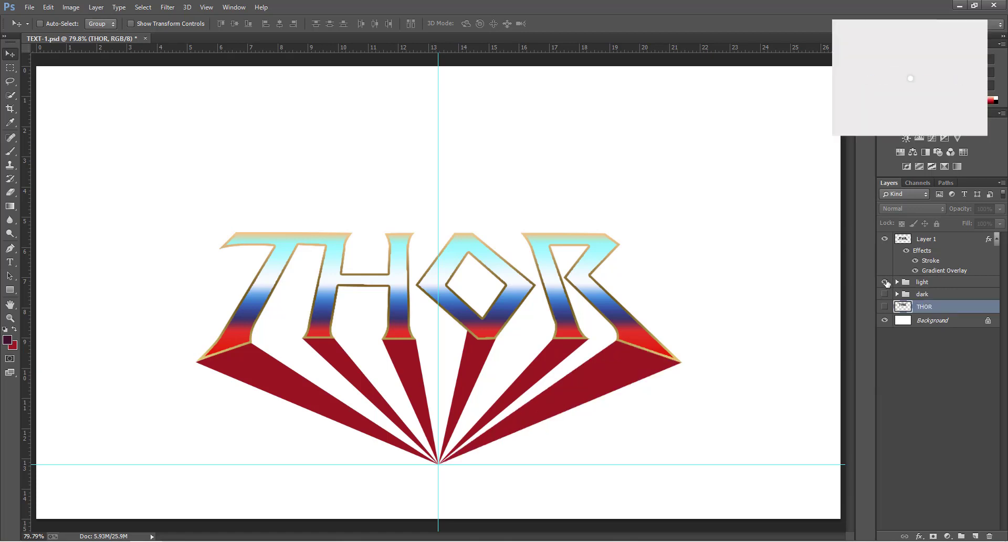
left_click(884, 294)
left_click(897, 294)
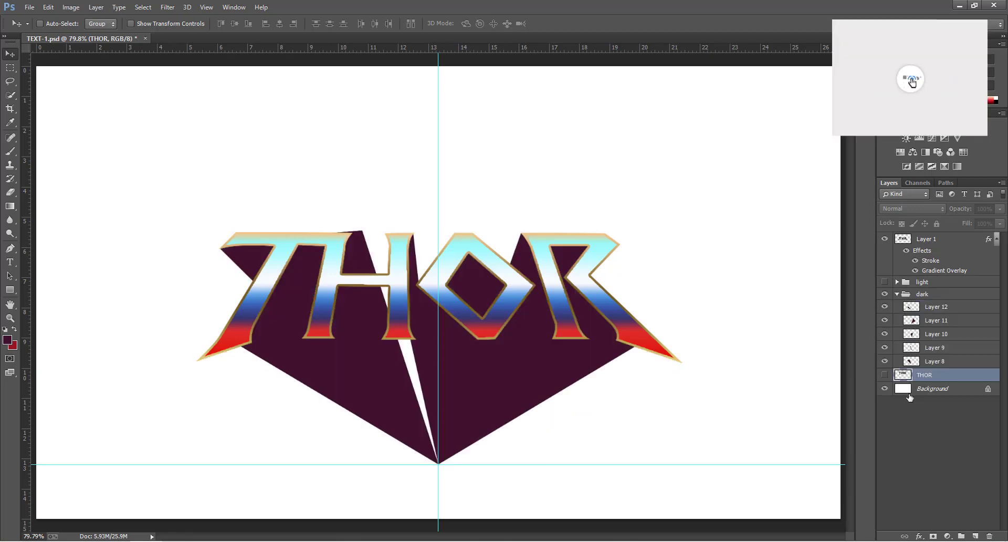
left_click(885, 361)
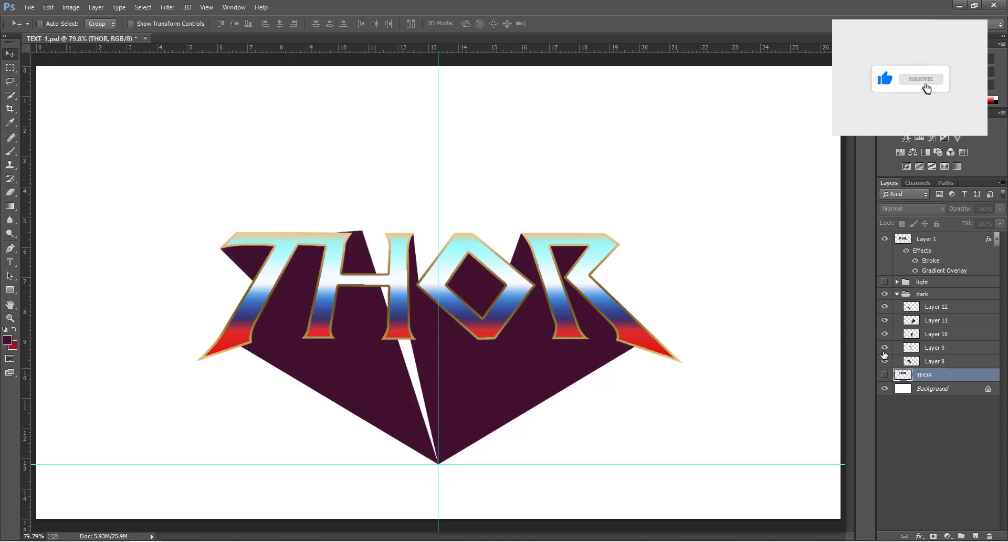
left_click(884, 348)
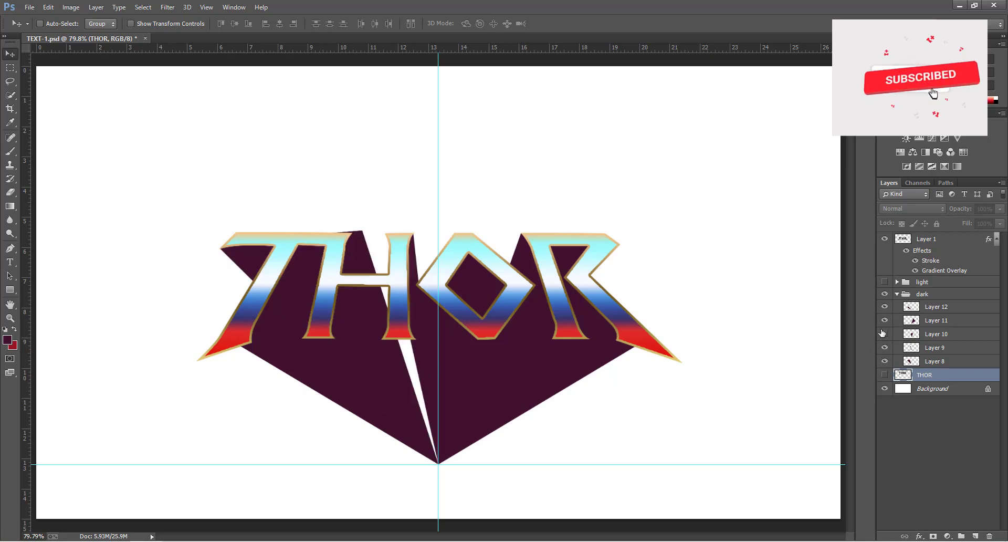
left_click(884, 319)
left_click(884, 320)
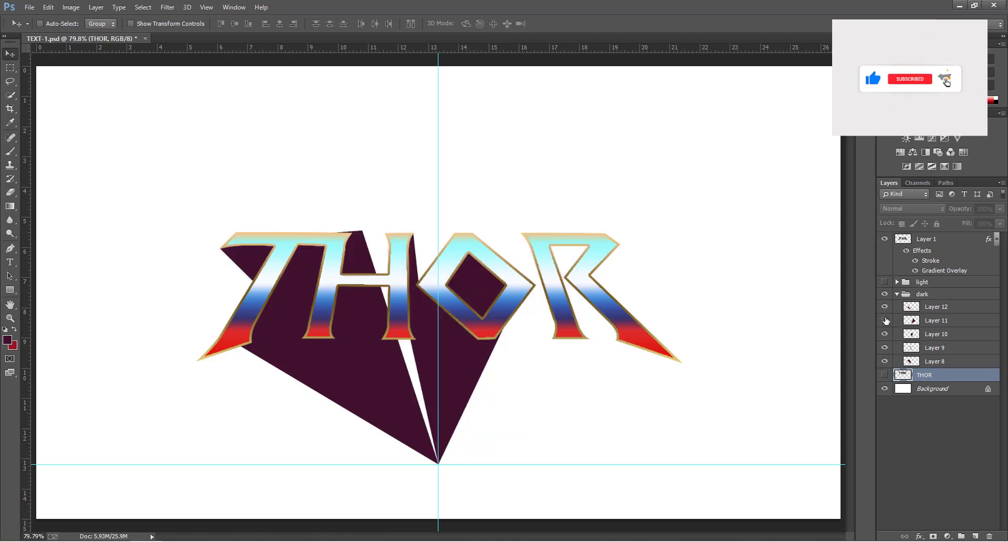
left_click(885, 321)
left_click(884, 307)
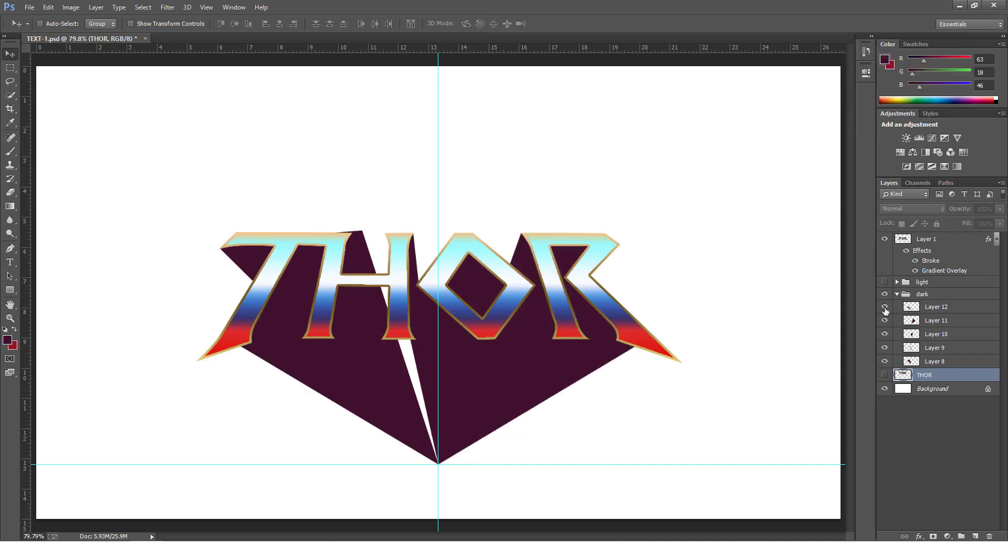
left_click(896, 293)
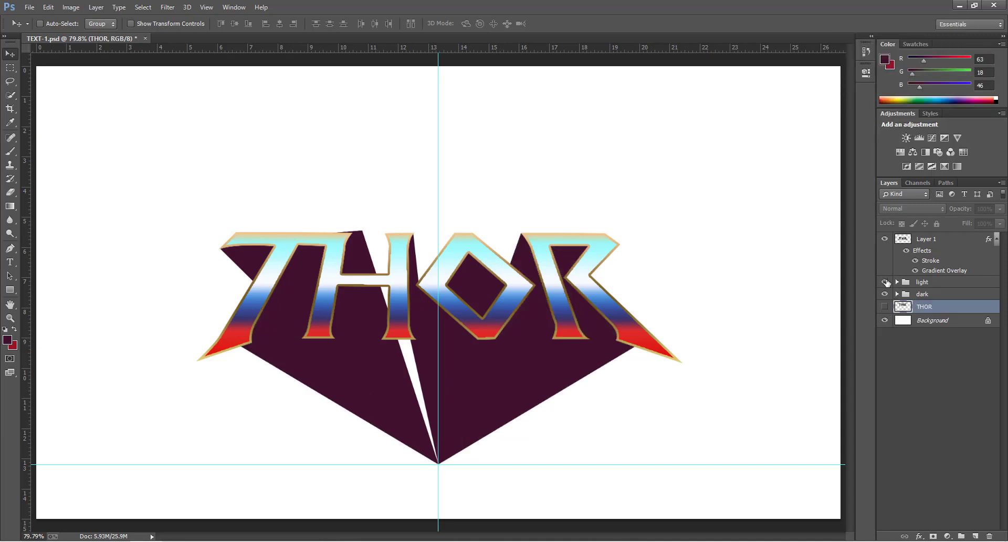
left_click(885, 282)
left_click(884, 306)
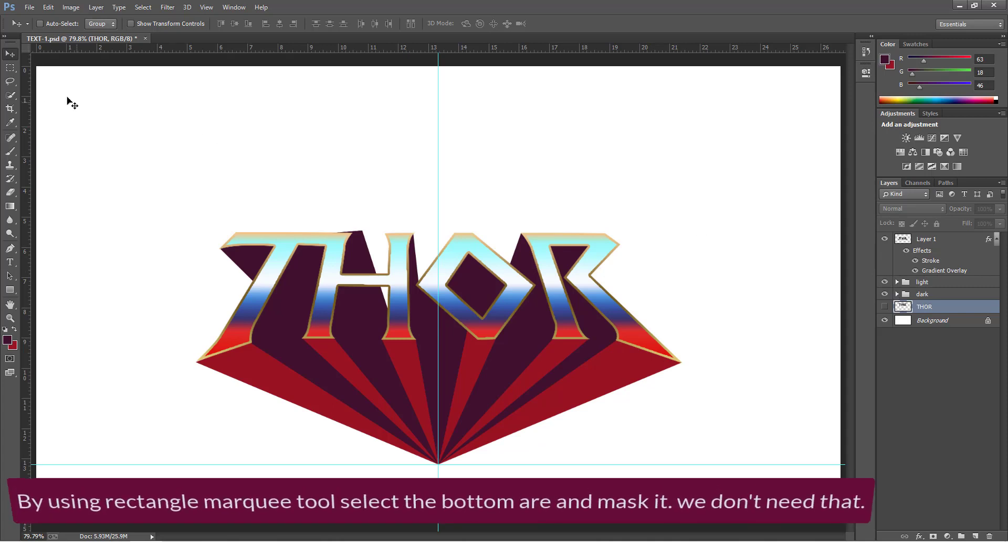
- Select the area below the letters and mask it out of the dark and light ray groups
key("m")
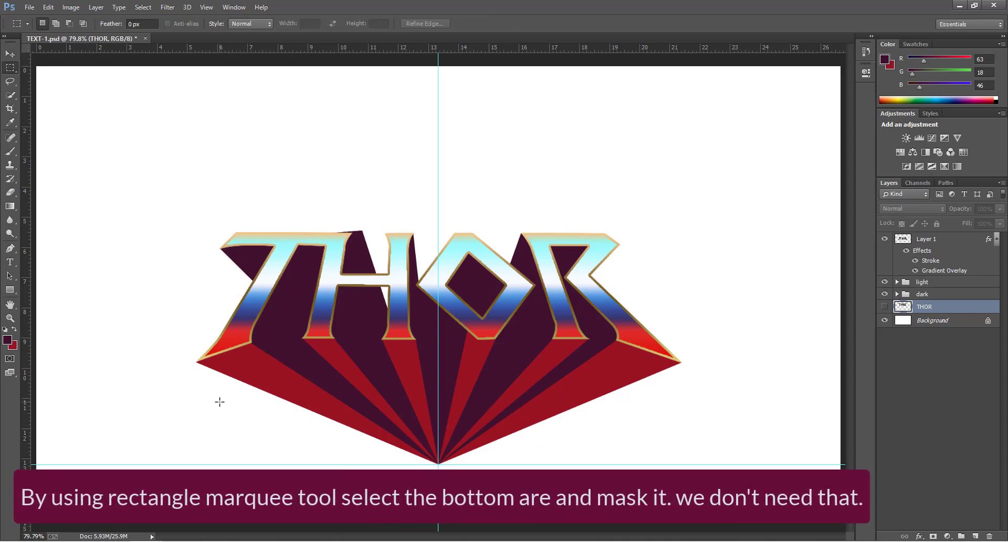
left_click_drag(218, 386, 670, 441)
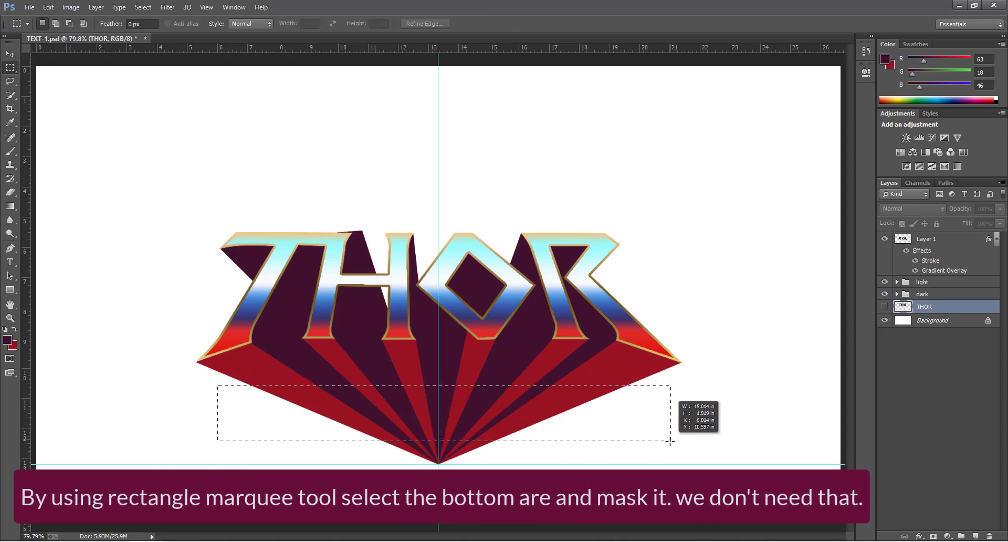
left_click_drag(669, 441, 679, 464)
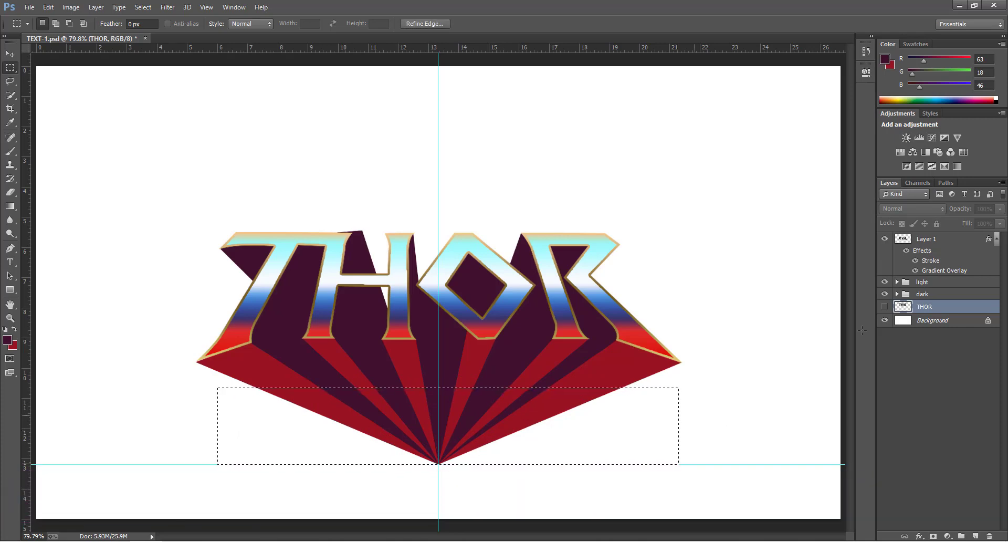
left_click(922, 294)
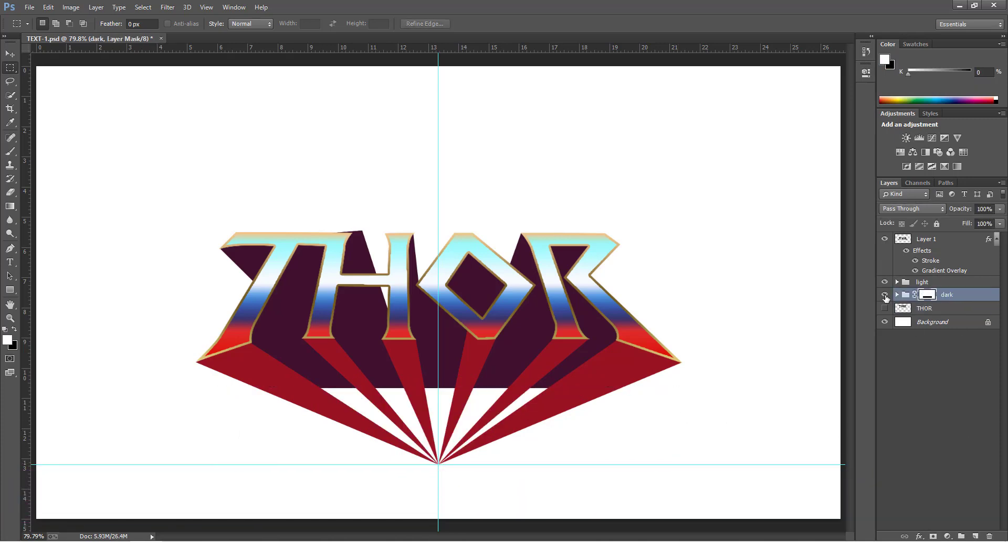
left_click(926, 295, "ctrl")
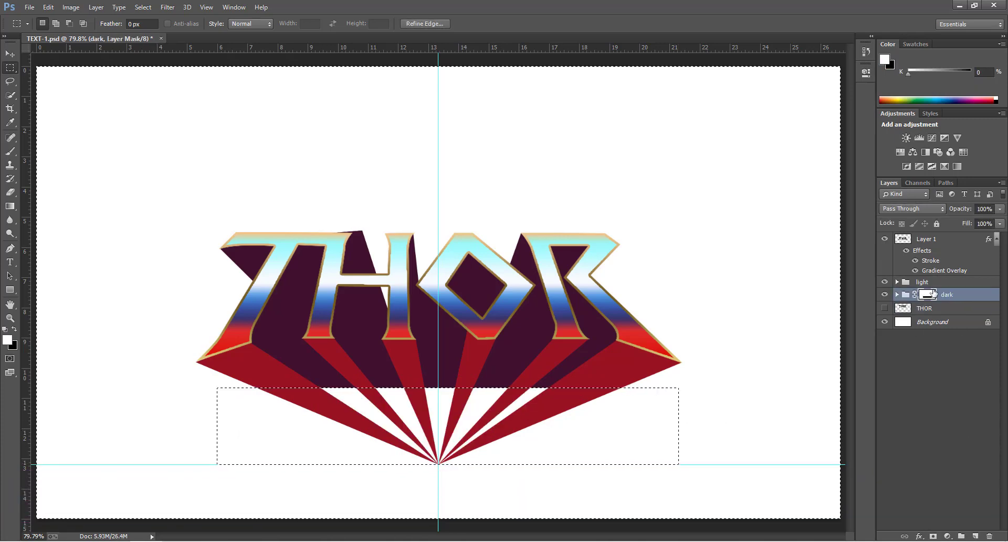
left_click(922, 282)
left_click(932, 536)
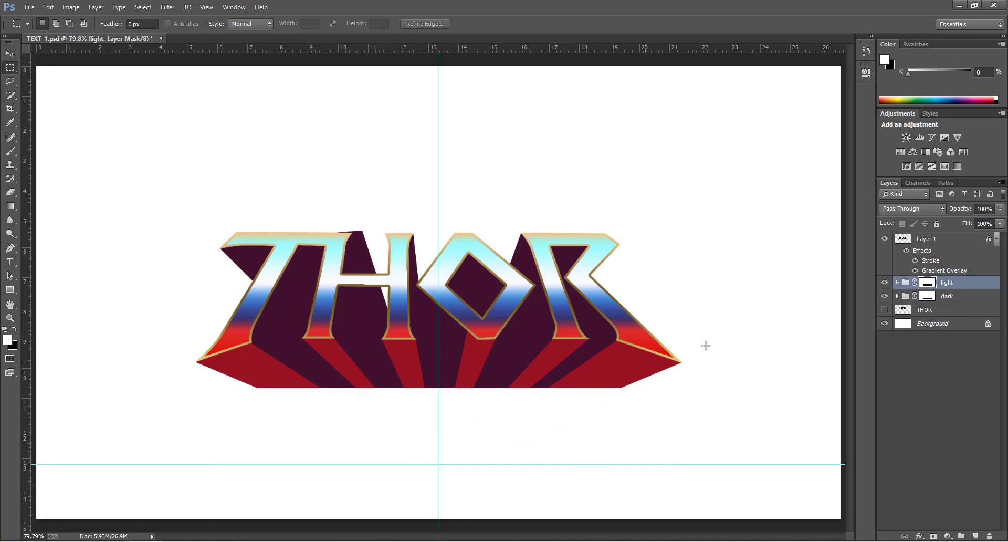
- Toggle the dark and light ray groups to check the masks, then select the light group
key("v")
left_click(884, 296)
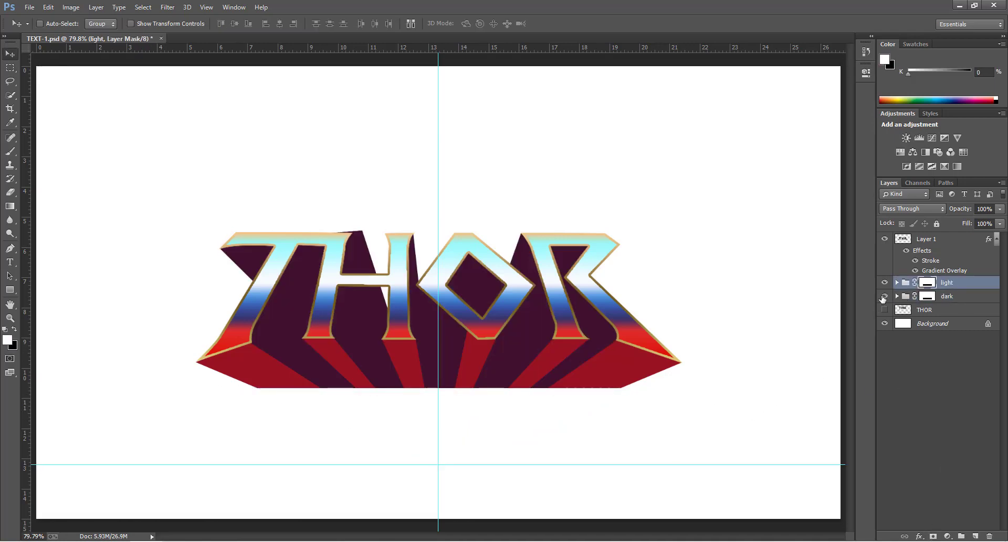
left_click(884, 282)
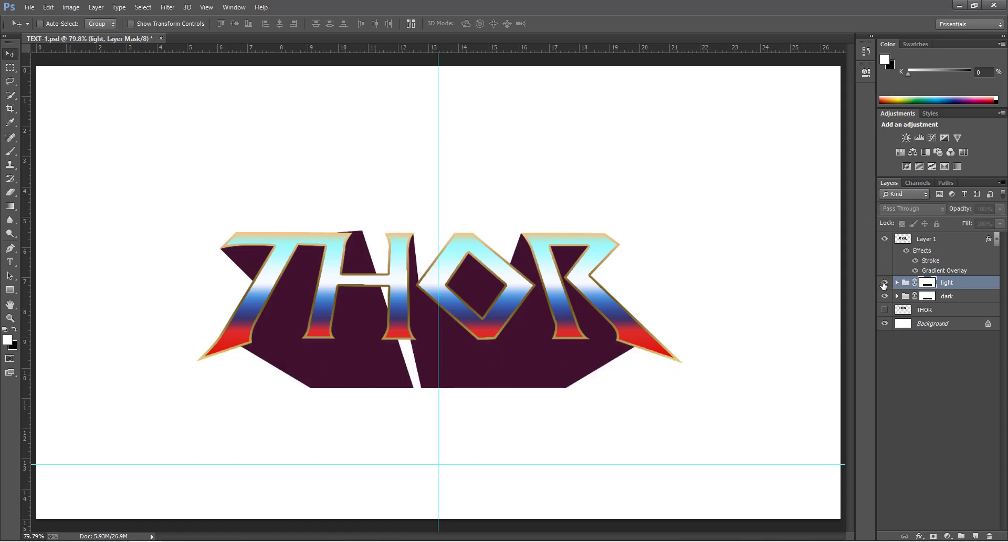
left_click(905, 284)
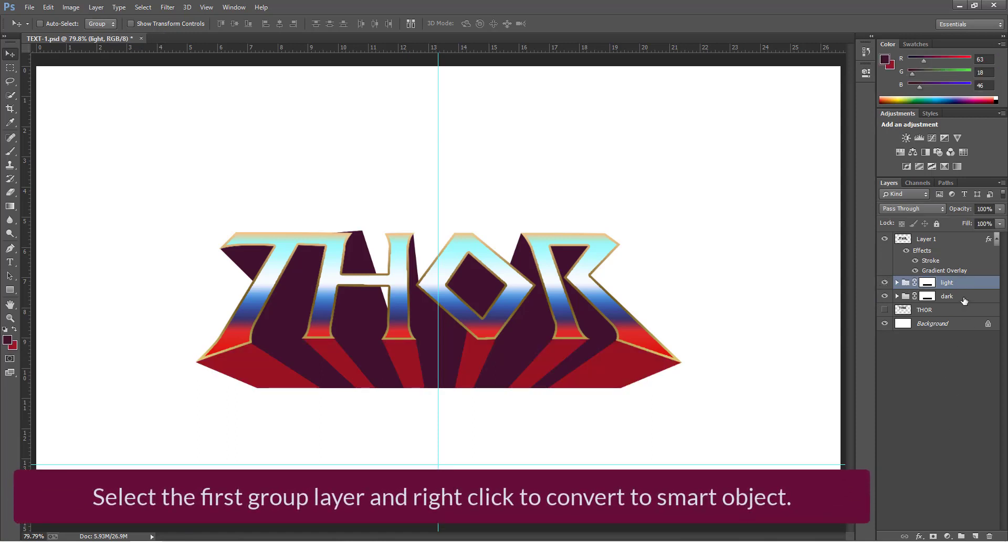
- Convert the light ray group to a smart object and fill the Background dark purple
right_click(962, 284)
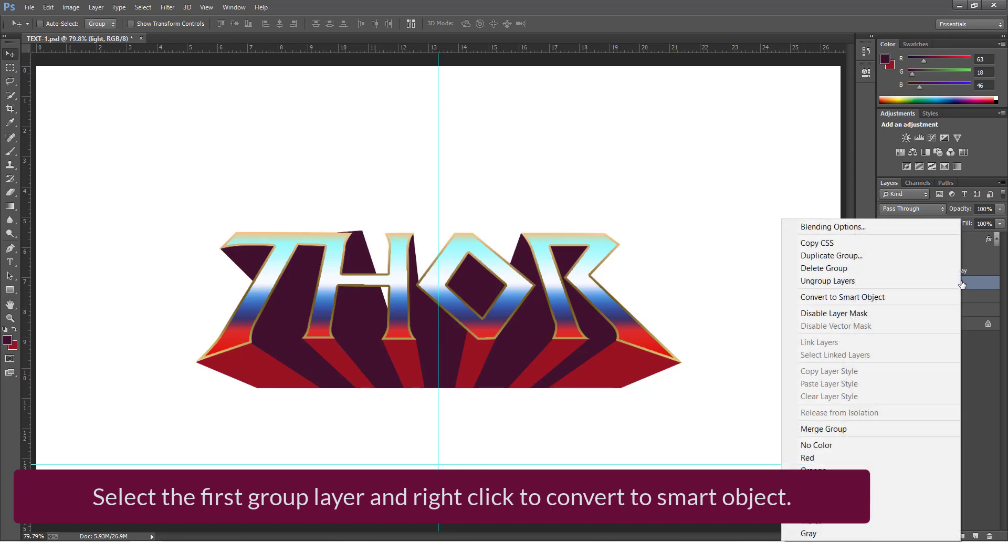
left_click(914, 305)
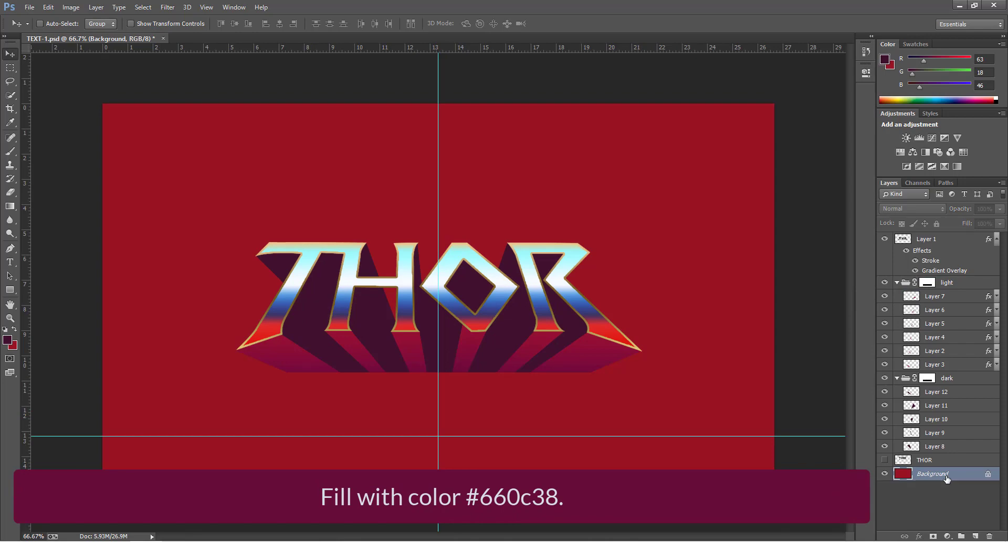
key("alt+BackSpace")
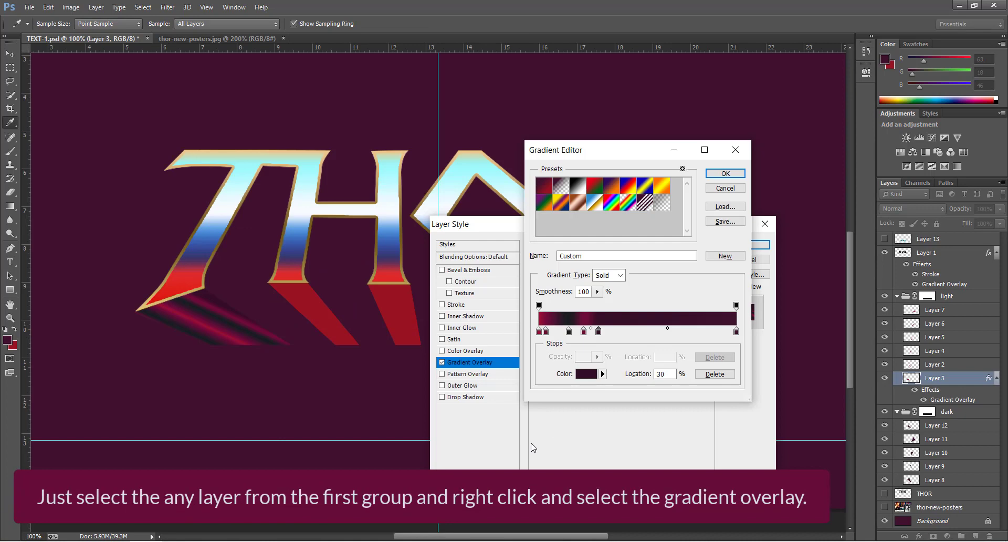
- Recolour Layer 3's first gradient stops: the left end, the 4% stop and the near-black 15% stop
double_click(540, 331)
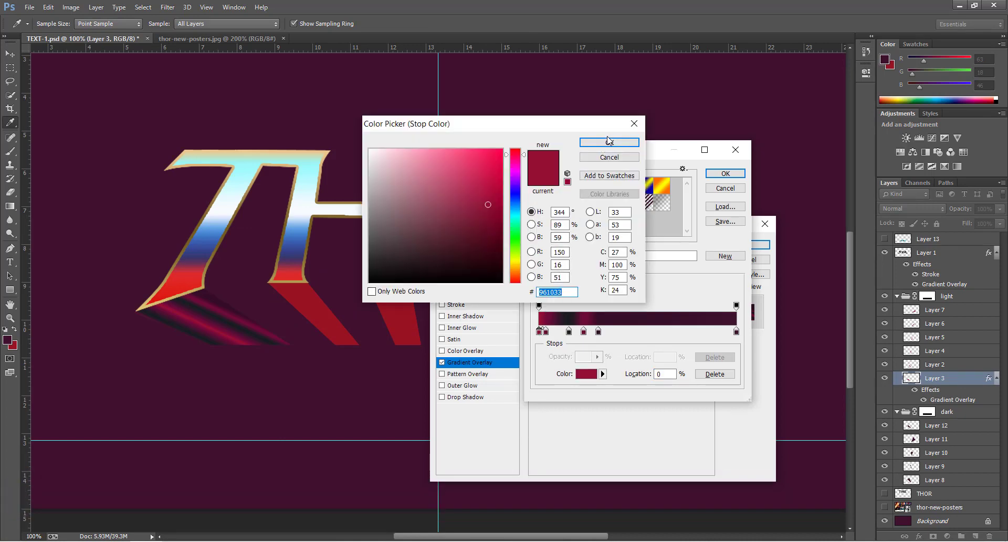
left_click(609, 142)
double_click(545, 331)
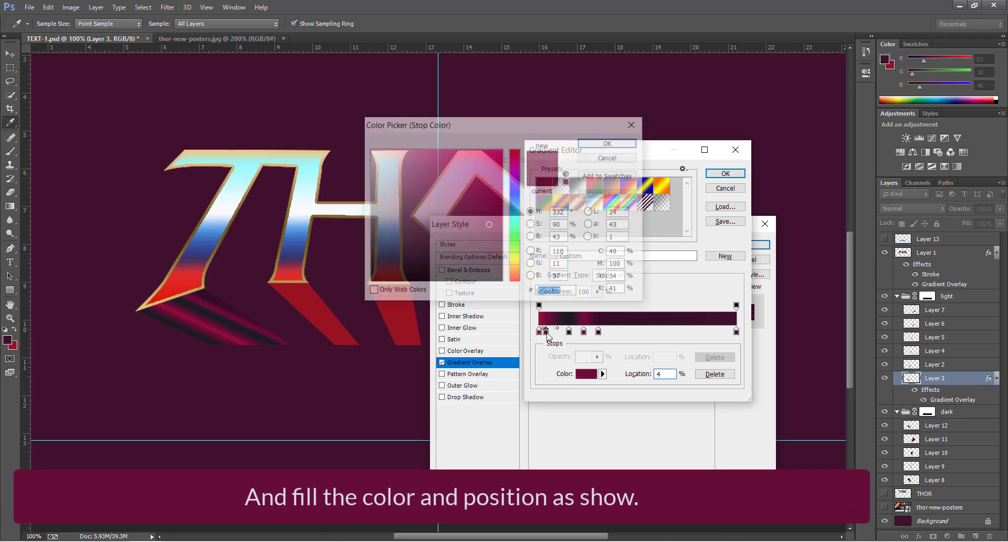
left_click(609, 142)
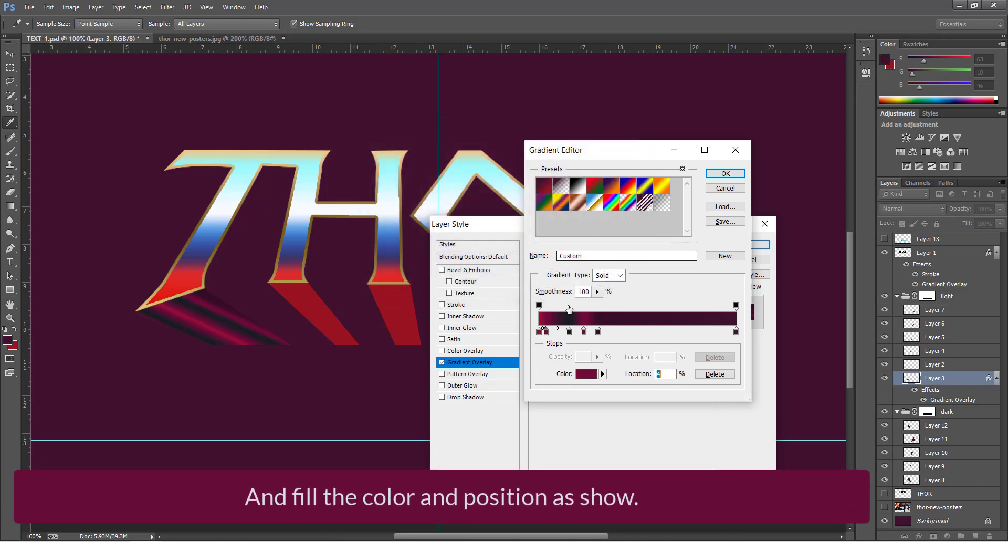
double_click(569, 331)
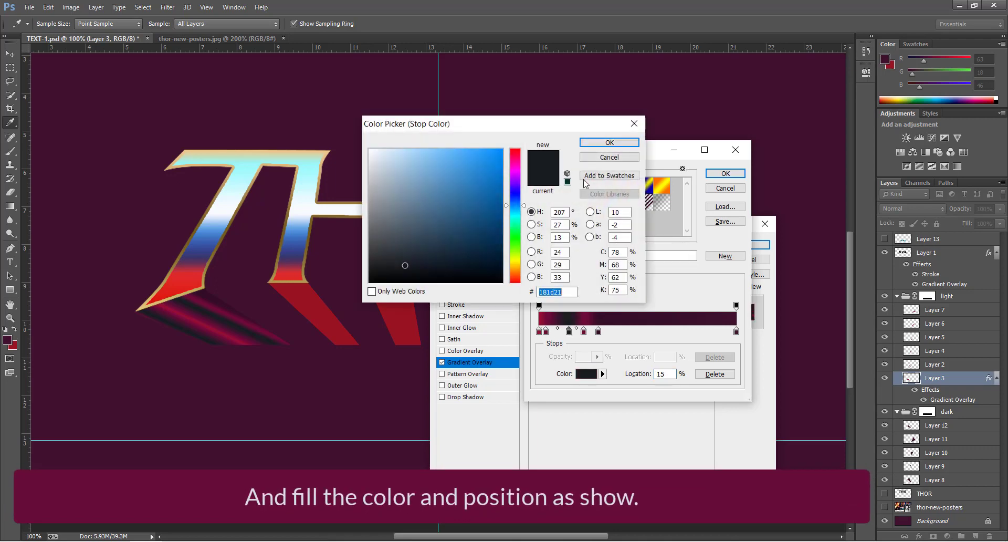
left_click(609, 142)
- Recolour the 23%, 30% and right-end stops, then accept the gradient and apply the overlay
double_click(584, 332)
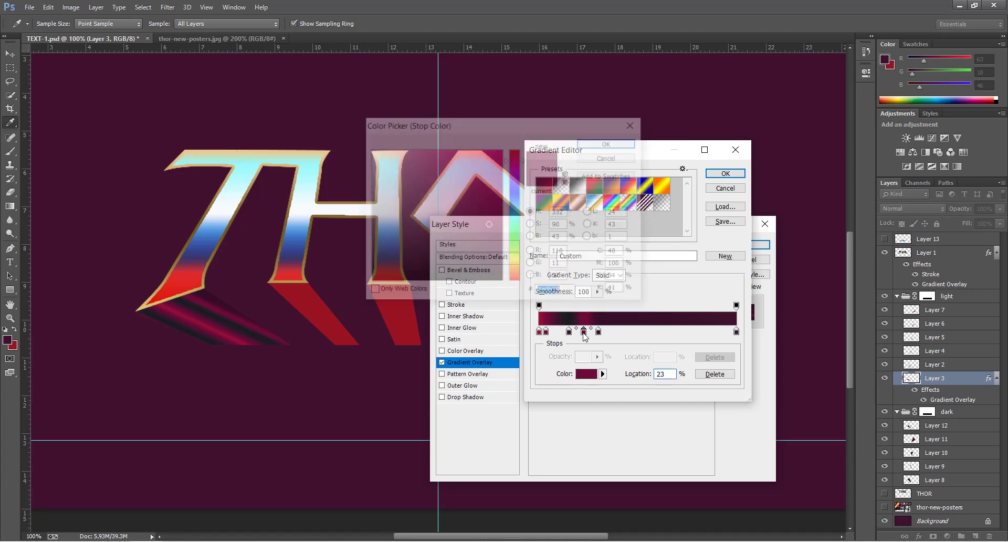
left_click(609, 142)
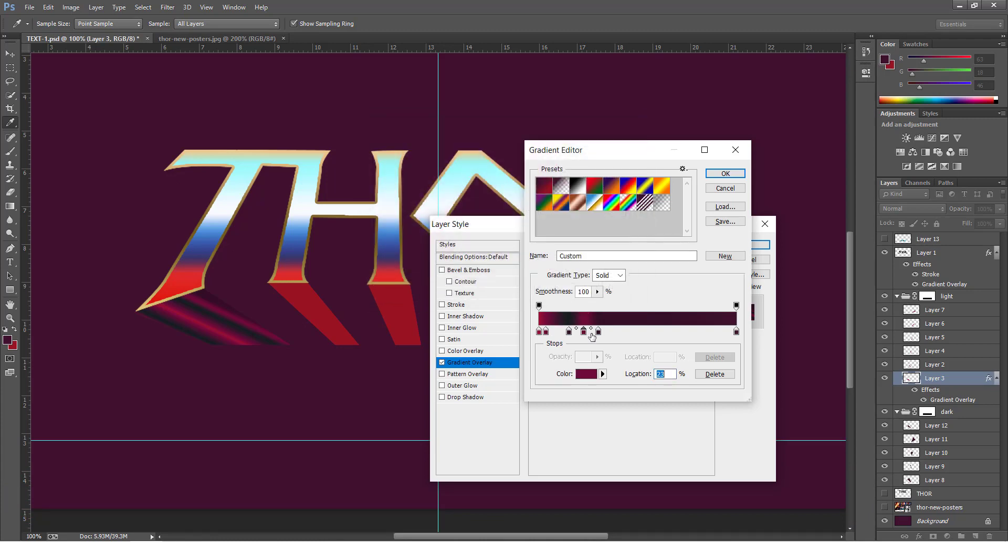
double_click(598, 331)
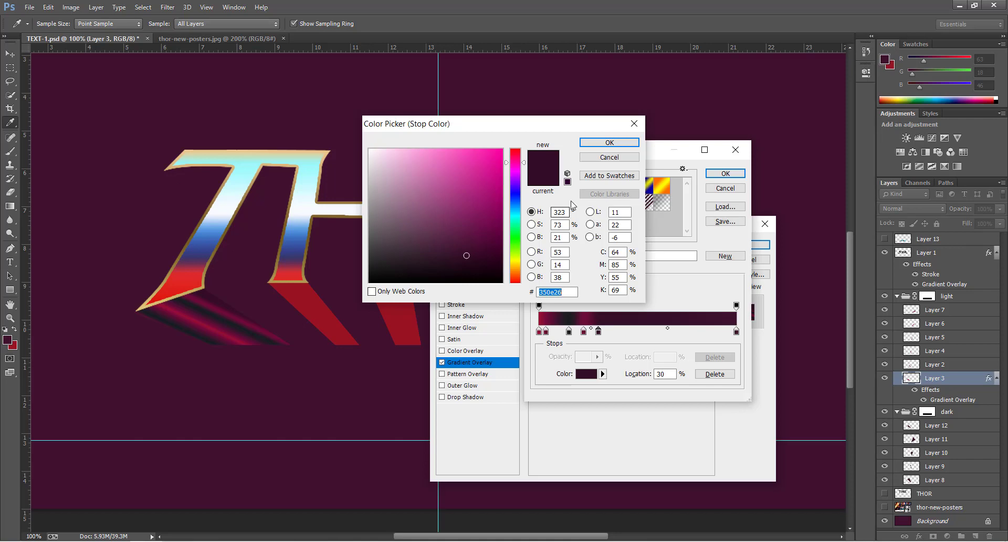
left_click(608, 143)
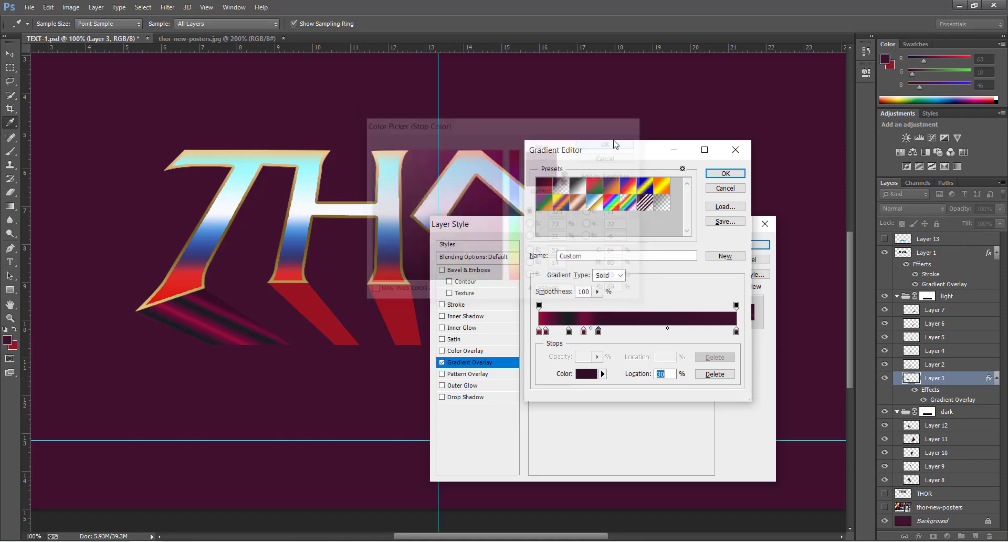
double_click(737, 333)
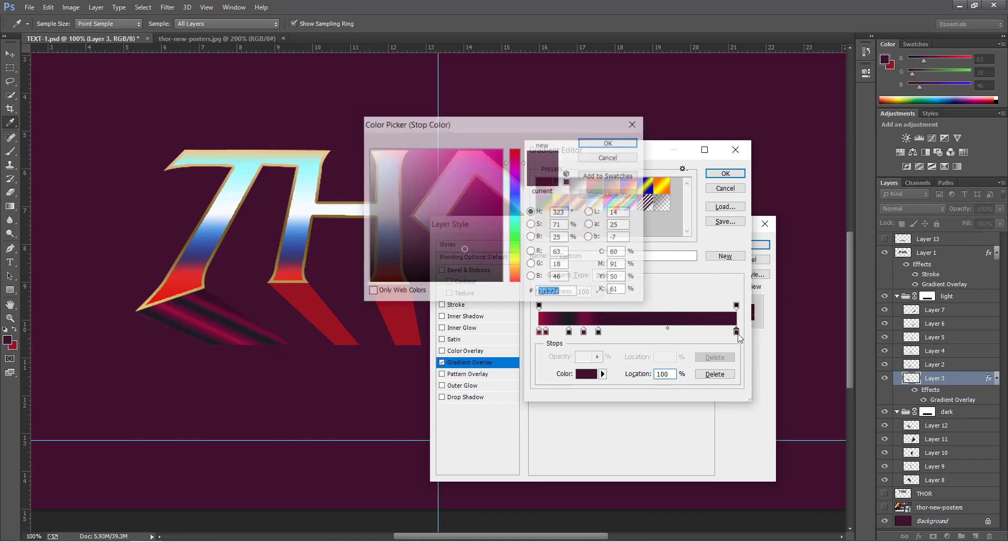
left_click(601, 144)
left_click(711, 174)
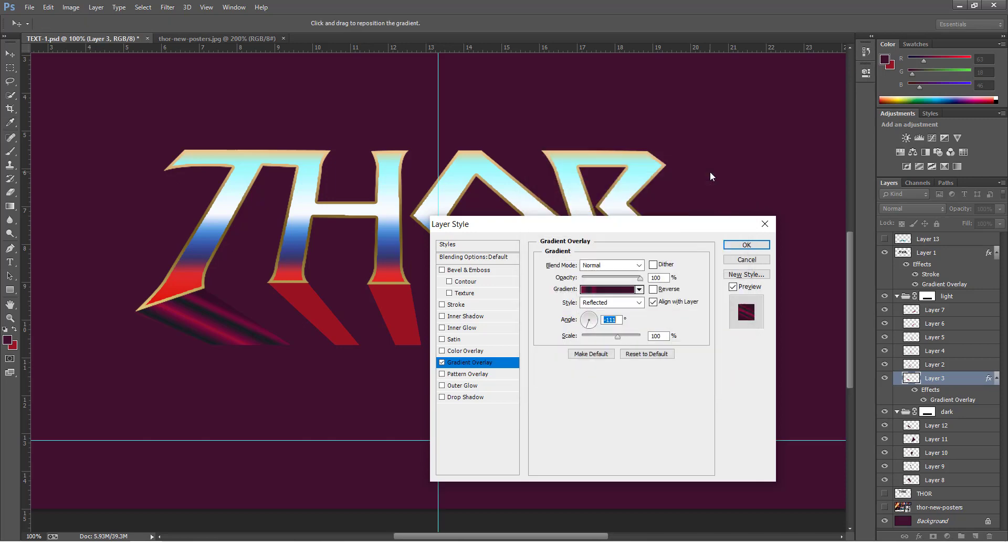
left_click(728, 243)
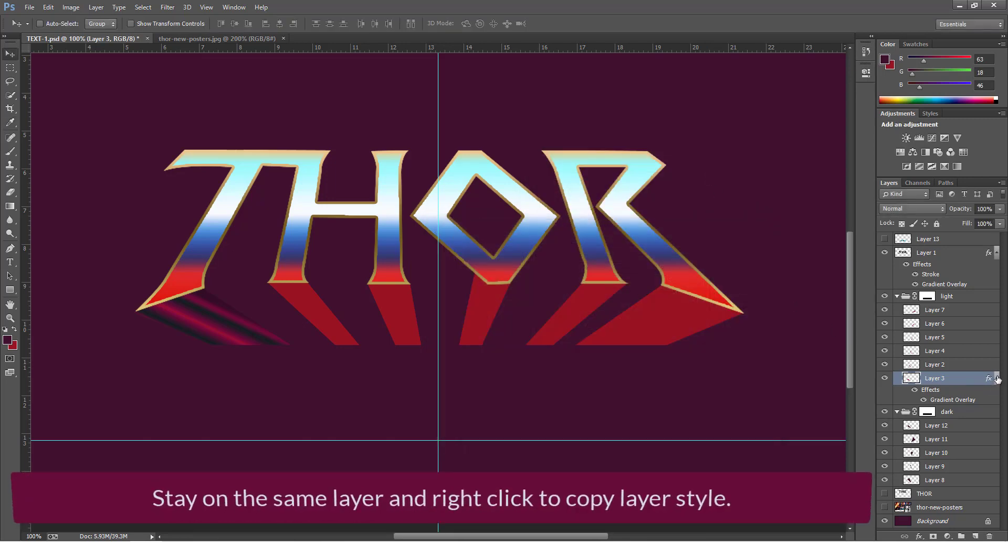
- Copy Layer 3's layer style, paste it onto Layers 2 through 7, and collapse their effects
right_click(968, 378)
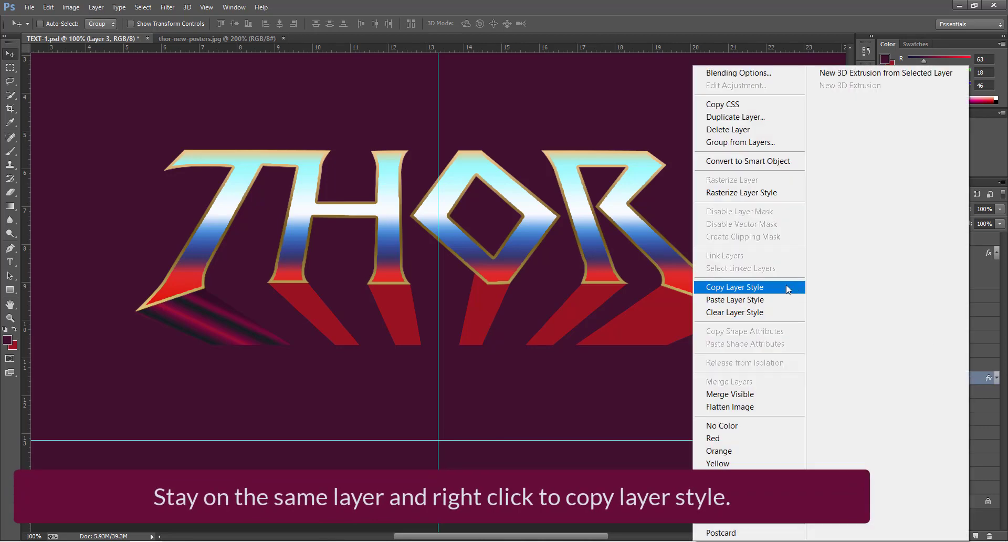
left_click(788, 287)
left_click(966, 365)
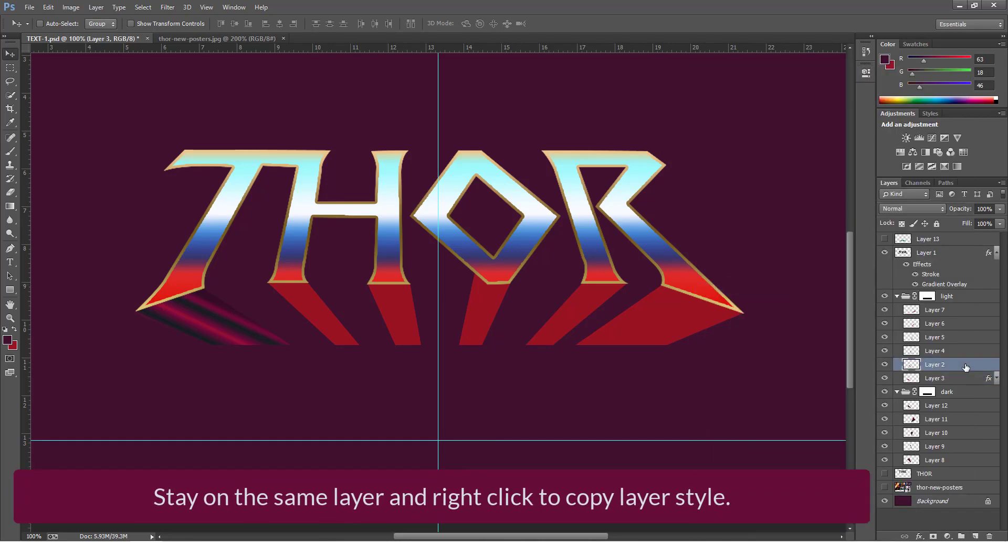
left_click(954, 312, "shift")
right_click(954, 312)
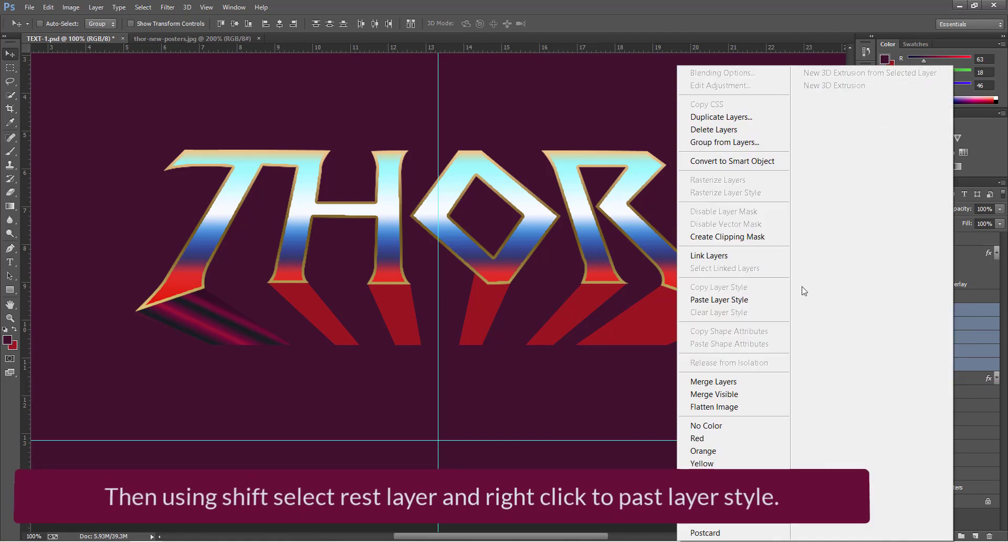
left_click(775, 300)
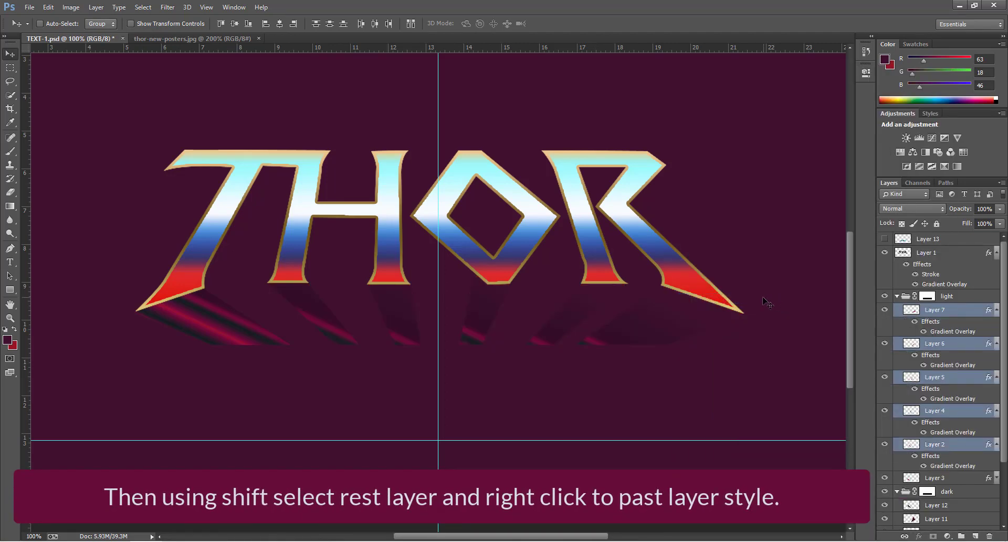
left_click(997, 311)
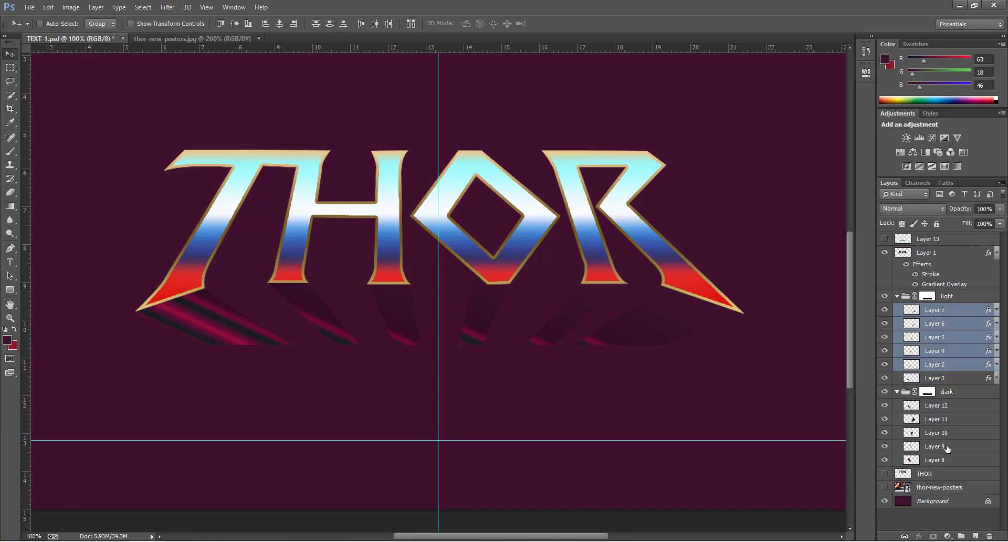
left_click(934, 365)
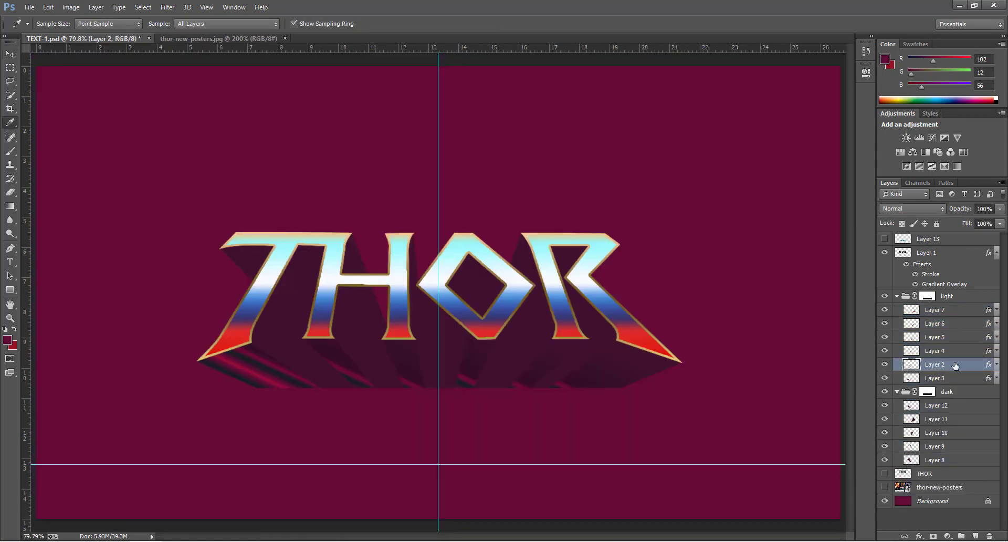
- Check Layer 2's overlay, then set Layer 4's gradient overlay angle to about -154°
left_click(997, 364)
double_click(943, 386)
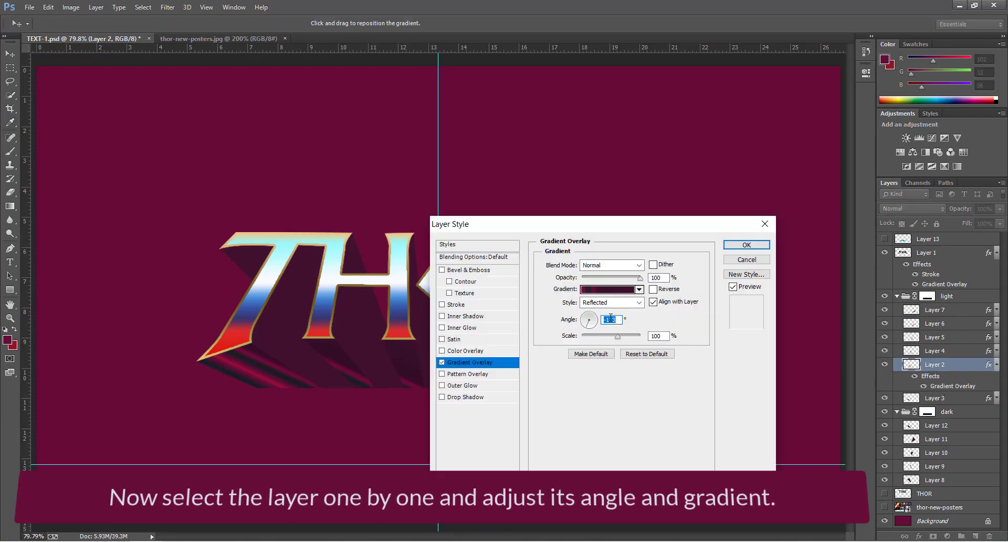
left_click(746, 244)
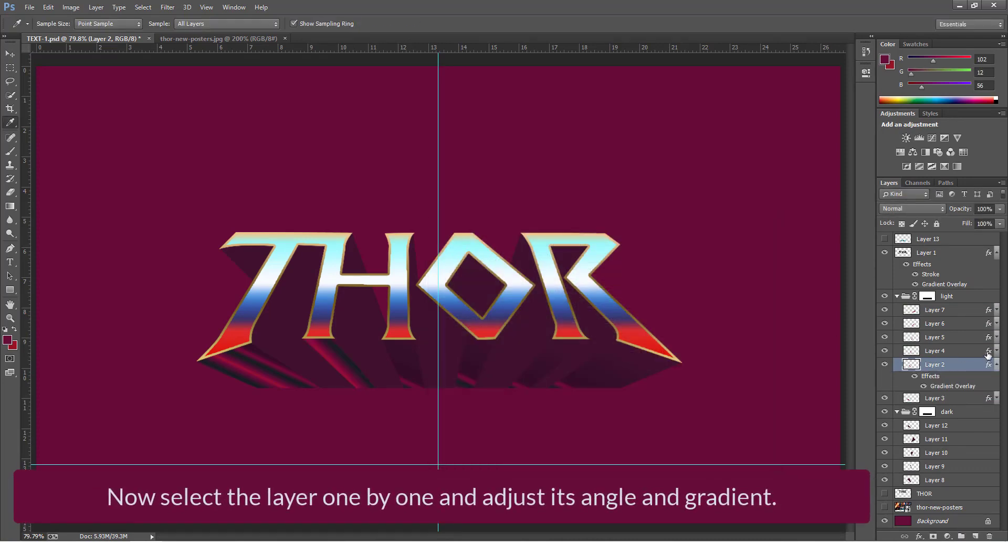
left_click(997, 351)
left_click(937, 350)
double_click(953, 372)
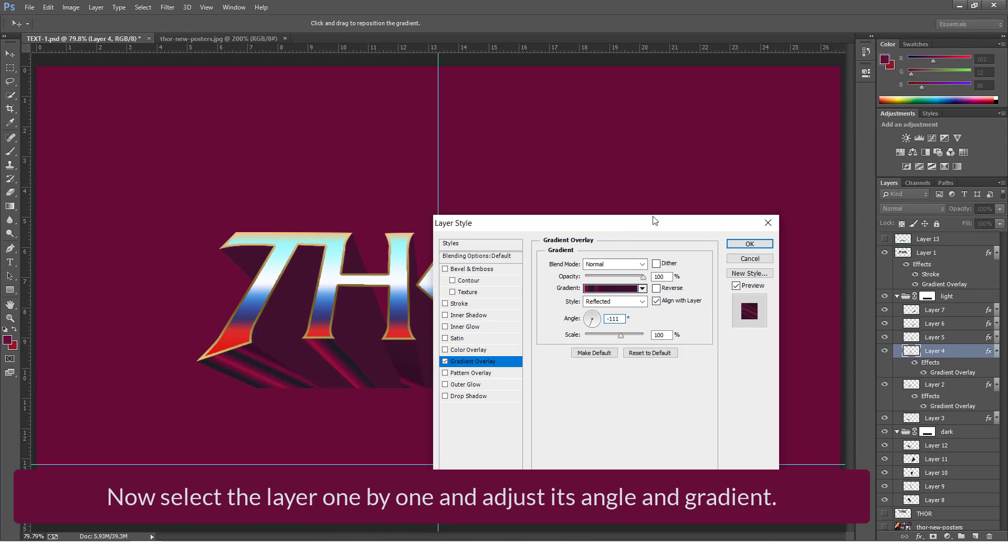
left_click_drag(654, 220, 756, 181)
double_click(707, 279)
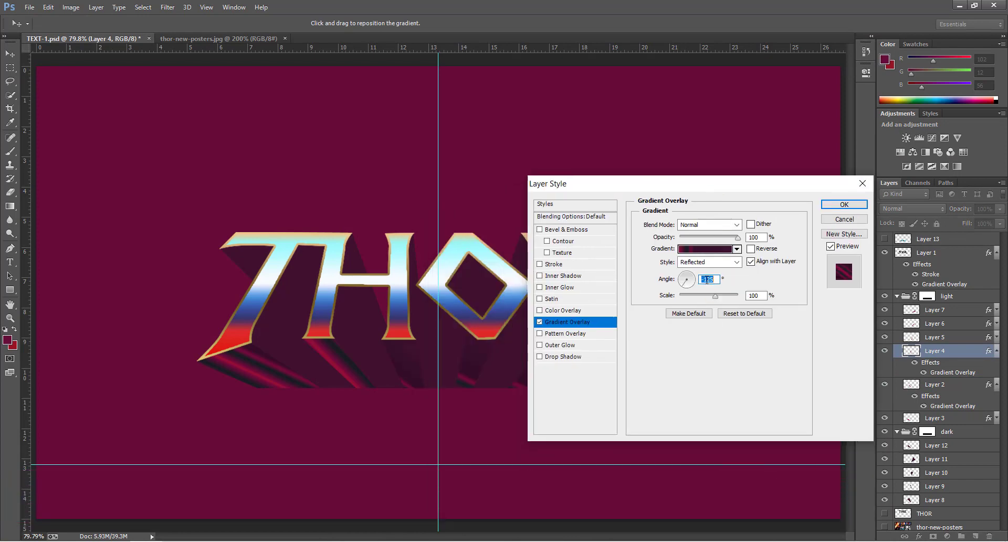
type("-153")
key("Down")
- Move Layer 4's gradient stops to 22% and 59%, then apply the overlay
left_click(708, 249)
left_click(576, 332)
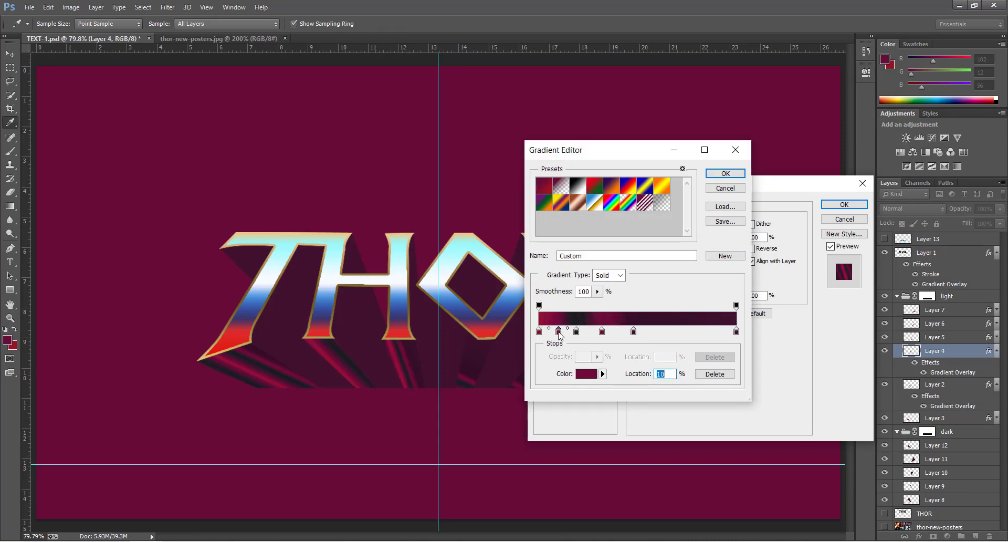
type("22")
left_click_drag(602, 331, 686, 331)
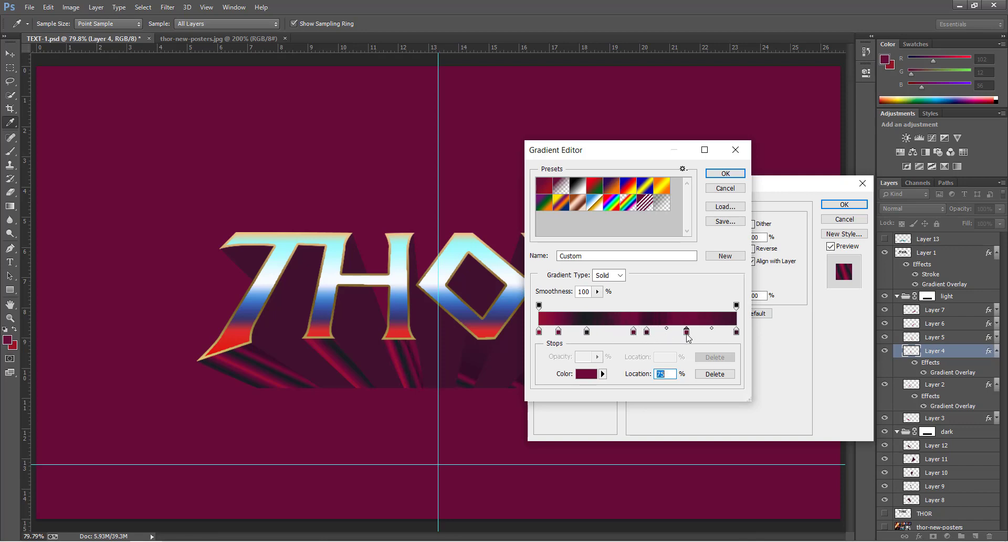
left_click(722, 174)
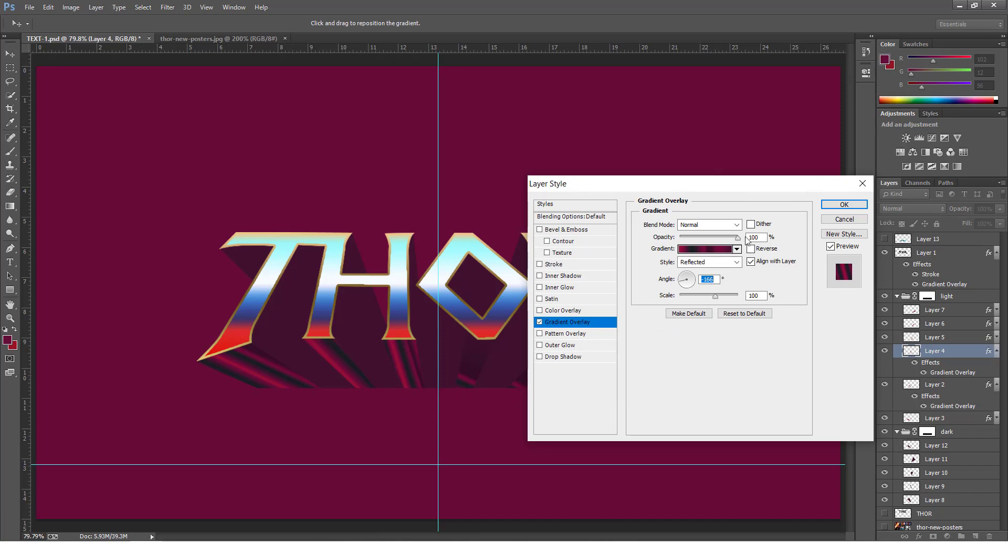
left_click(844, 204)
- Rotate Layer 5's gradient overlay angle to -200°
left_click(996, 337)
double_click(953, 358)
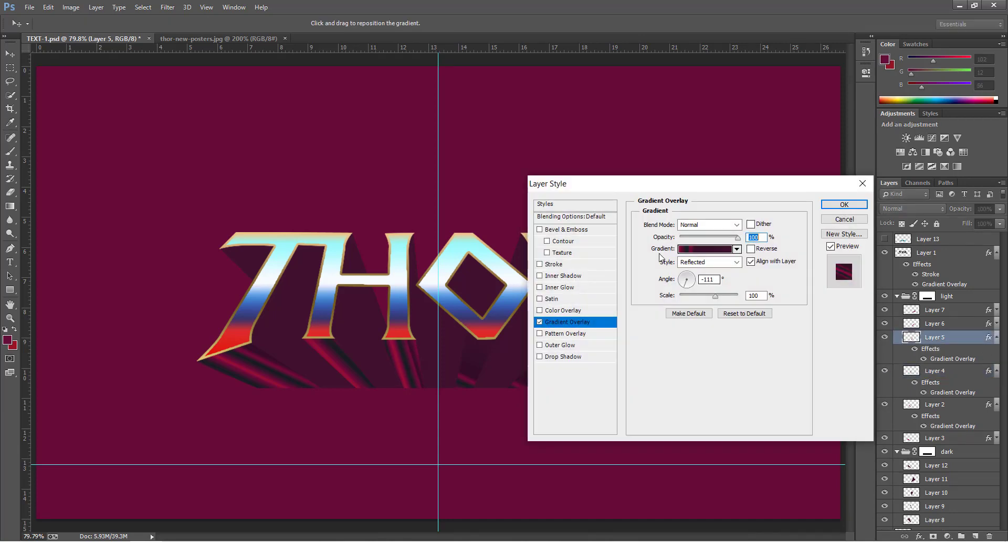
left_click_drag(685, 184, 755, 154)
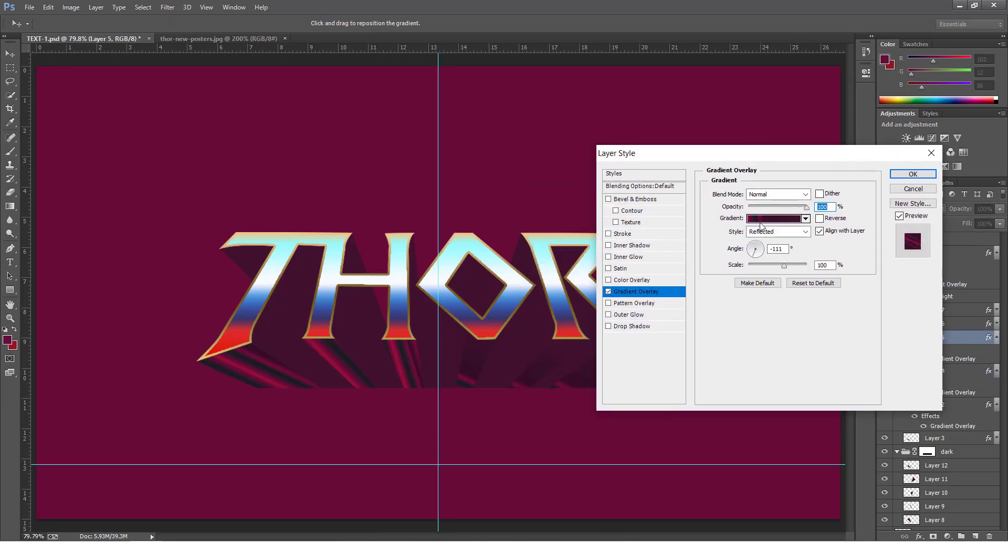
left_click(775, 249)
key("Up")
key("Up")
key("Up")
key("shift+Down")
key("shift+Down")
key("Down")
key("Down")
key("Down")
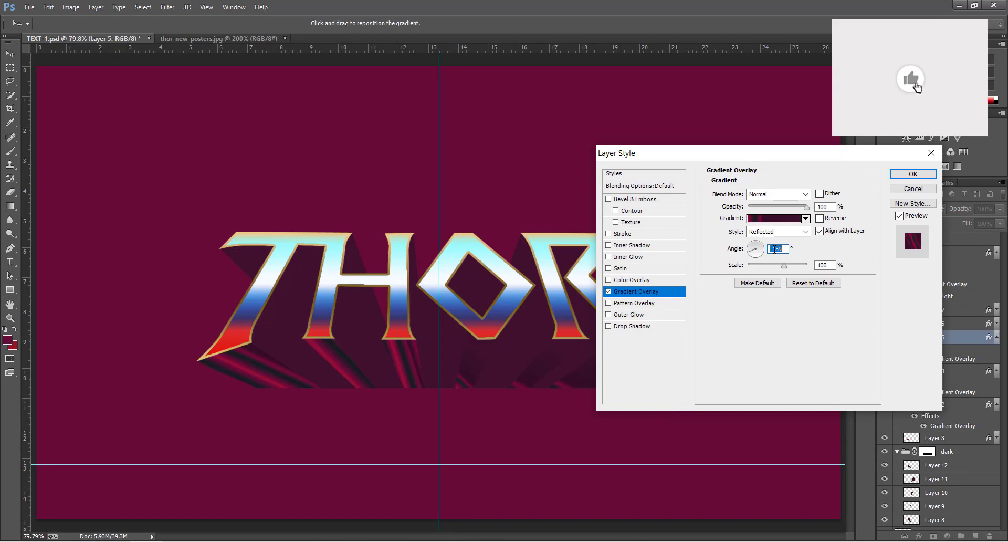
key("shift+Down")
key("shift+Down")
key("shift+Down")
key("Down")
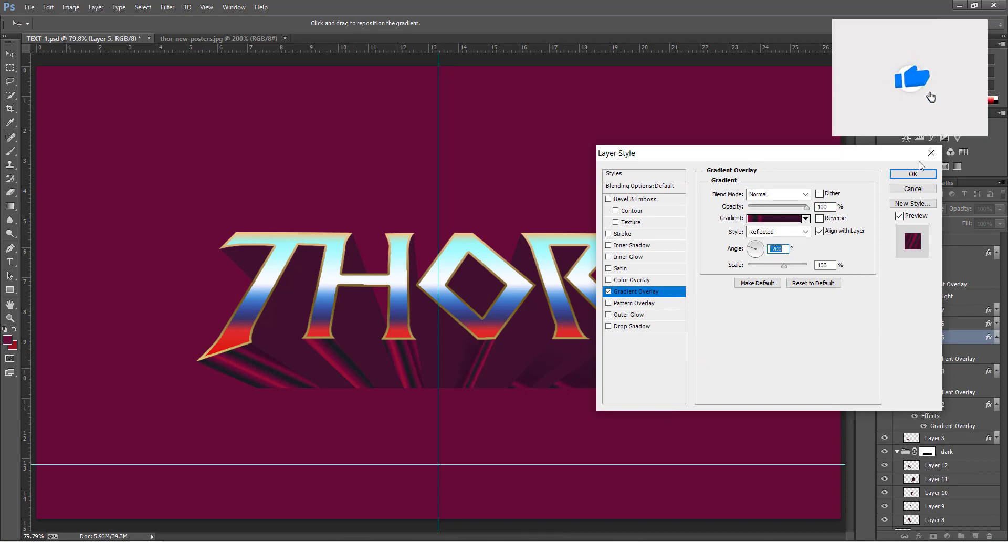
left_click(913, 174)
- Set Layer 6's gradient overlay angle to -226°
left_click(997, 323)
double_click(958, 345)
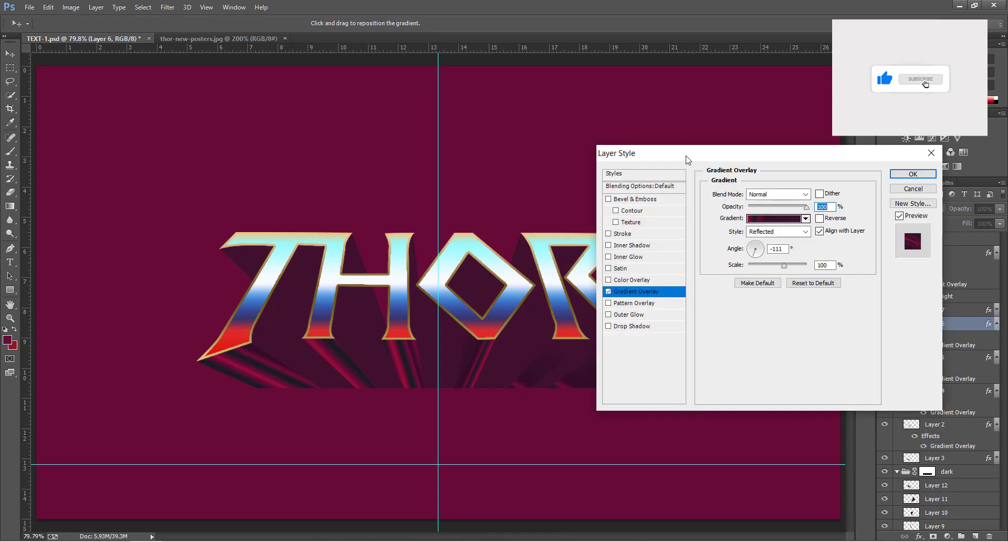
left_click_drag(686, 159, 743, 132)
double_click(834, 221)
key("Down")
key("Down")
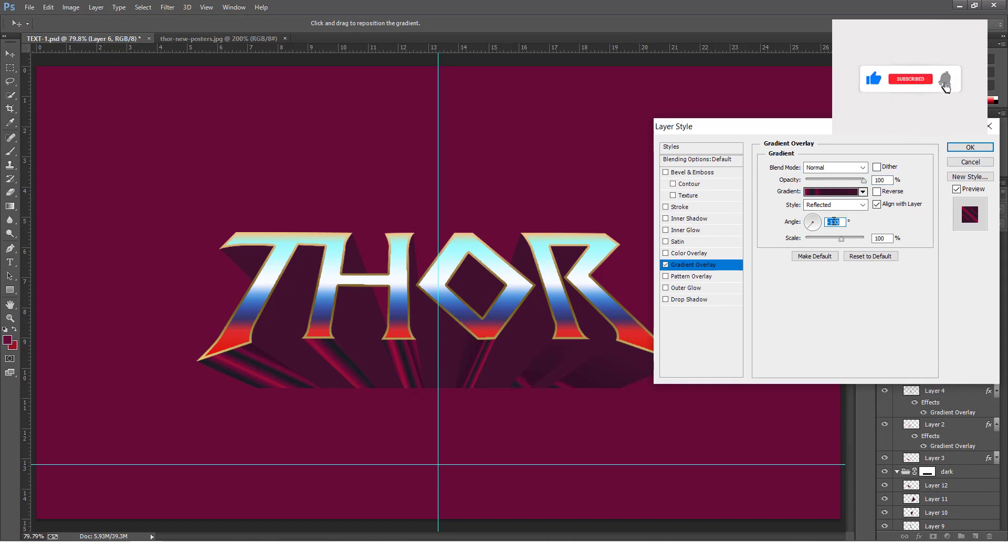
type("-226")
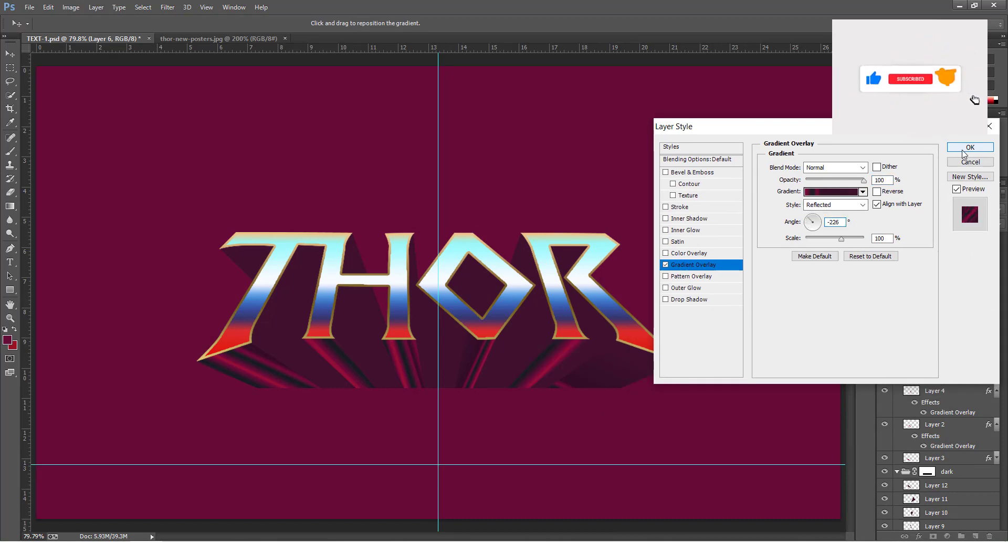
left_click(963, 153)
- Set Layer 7's gradient overlay angle to -50°
scroll(940, 420, "up", 1)
double_click(966, 311)
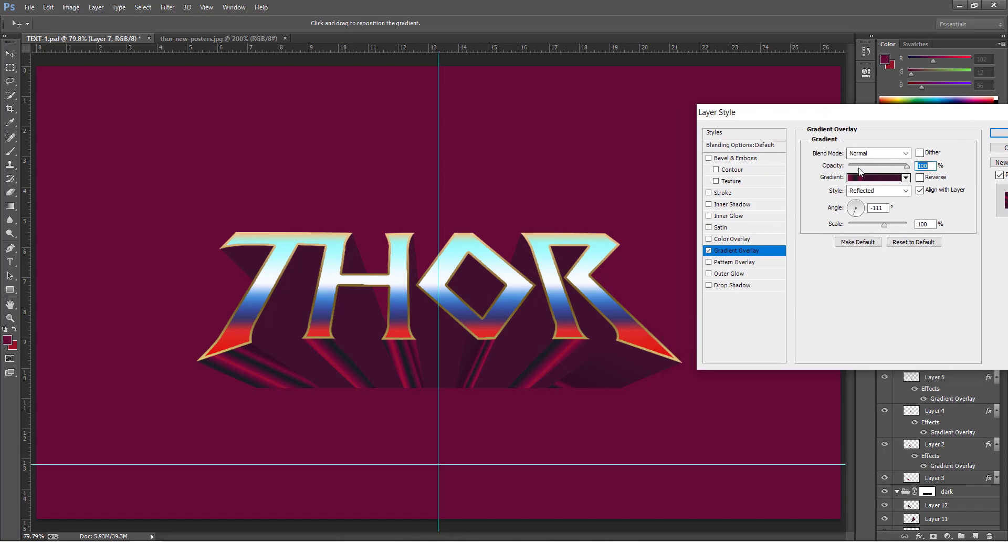
double_click(877, 209)
type("-50")
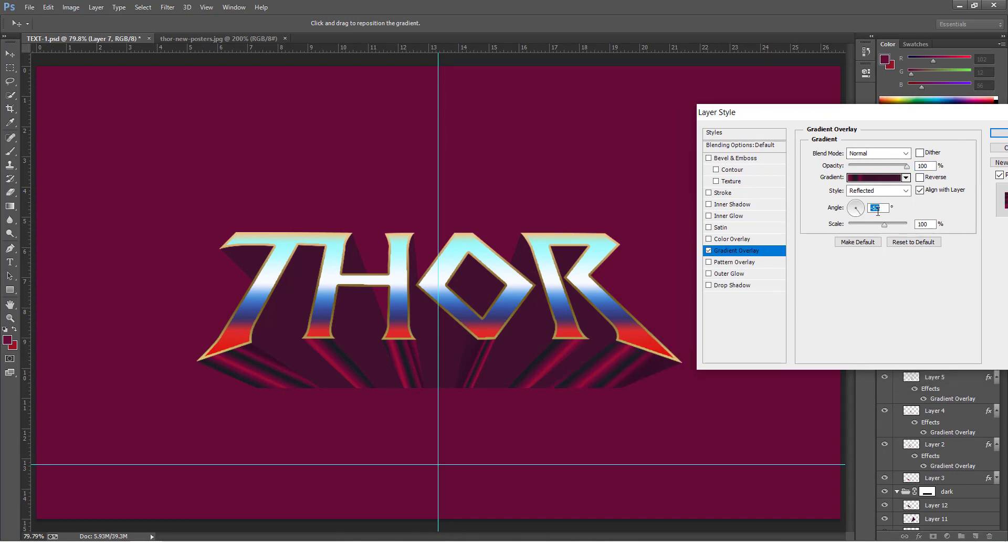
left_click(998, 137)
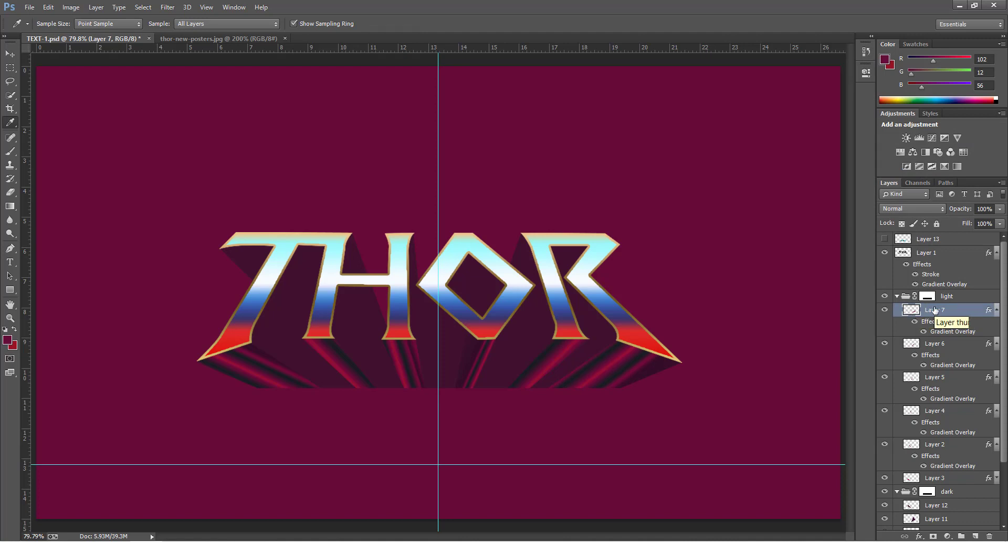
scroll(911, 310, "down", 4)
scroll(912, 309, "down", 1)
- Show Layer 8, target the light group's mask, and ready a soft 60 px black brush
left_click(885, 483)
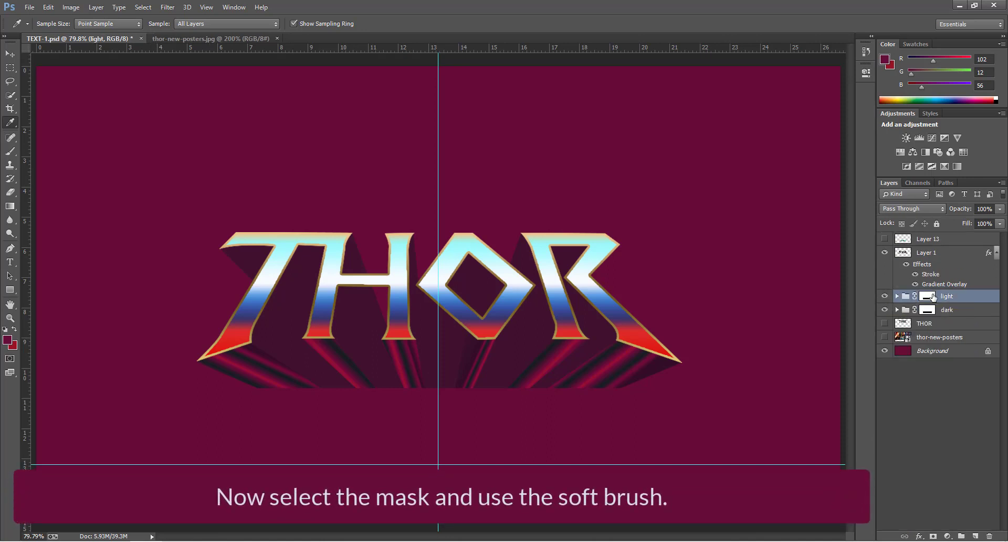
left_click(929, 298)
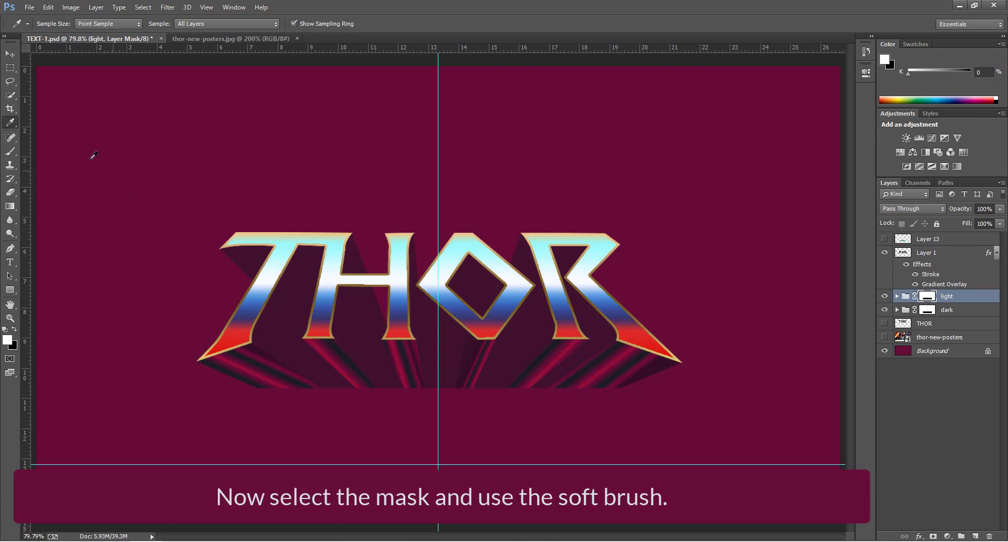
left_click(9, 53)
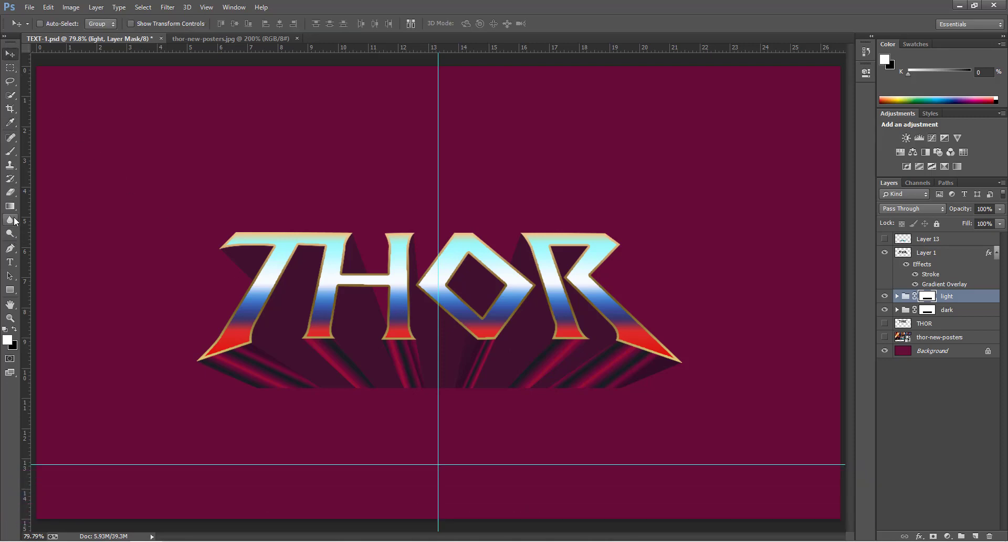
left_click(11, 152)
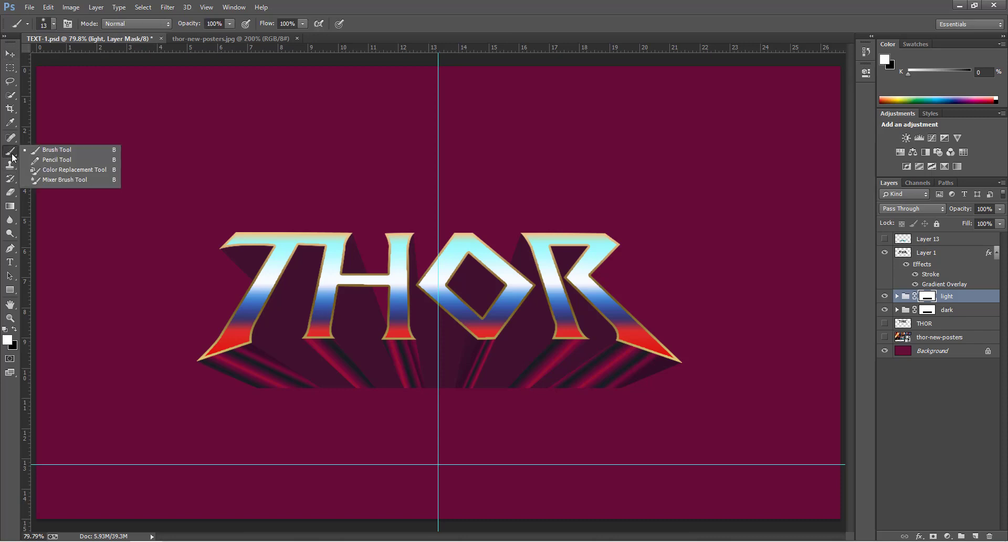
left_click(35, 153)
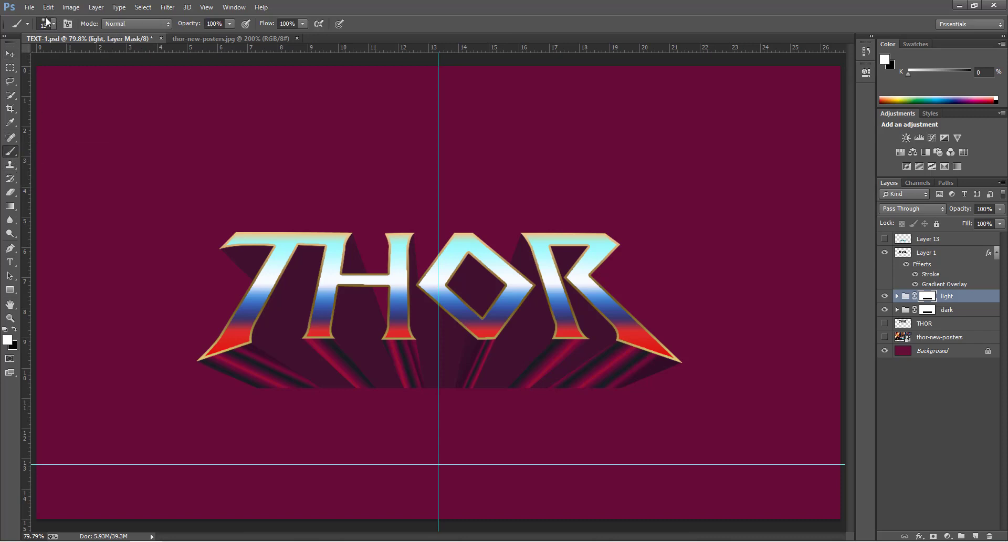
left_click(44, 24)
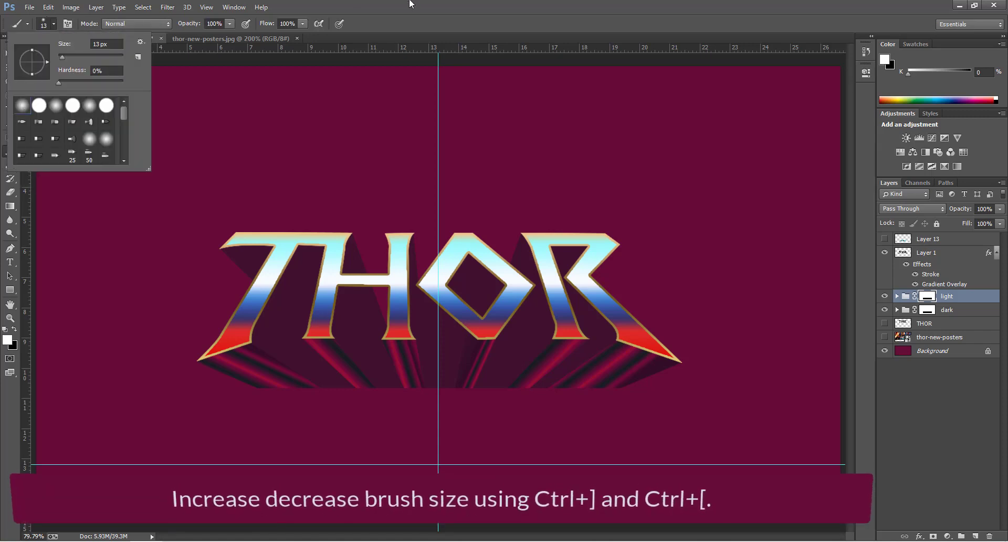
key("bracketright")
key("bracketright")
key("bracketright")
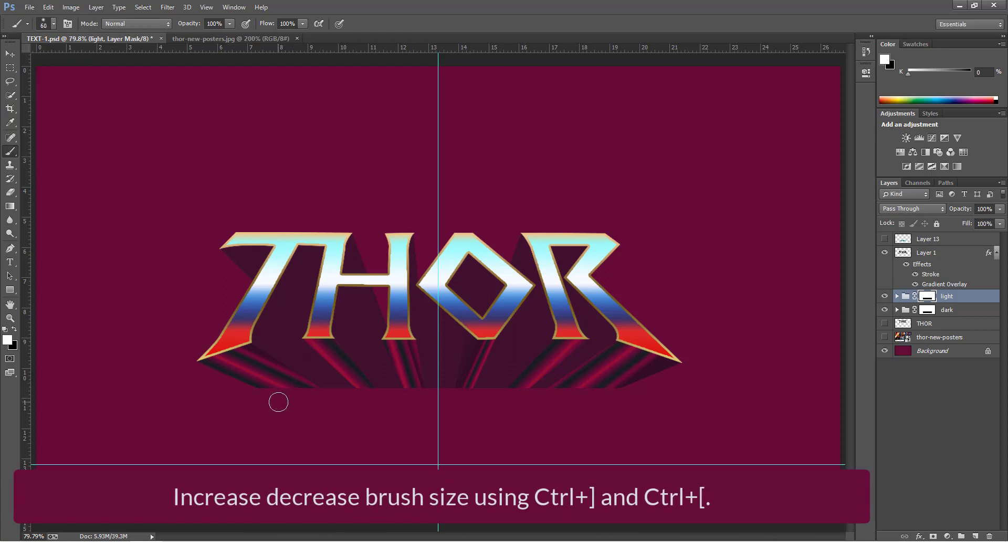
key("x")
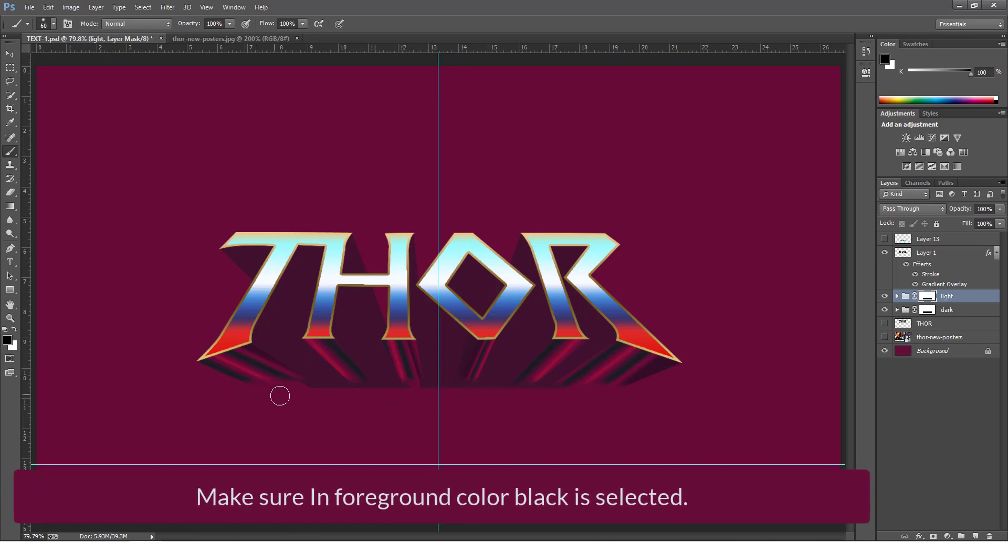
- Paint black on the dark group's mask along the rays' bottom, then show the LOVE AND THUNDER subtitle
left_click(925, 311)
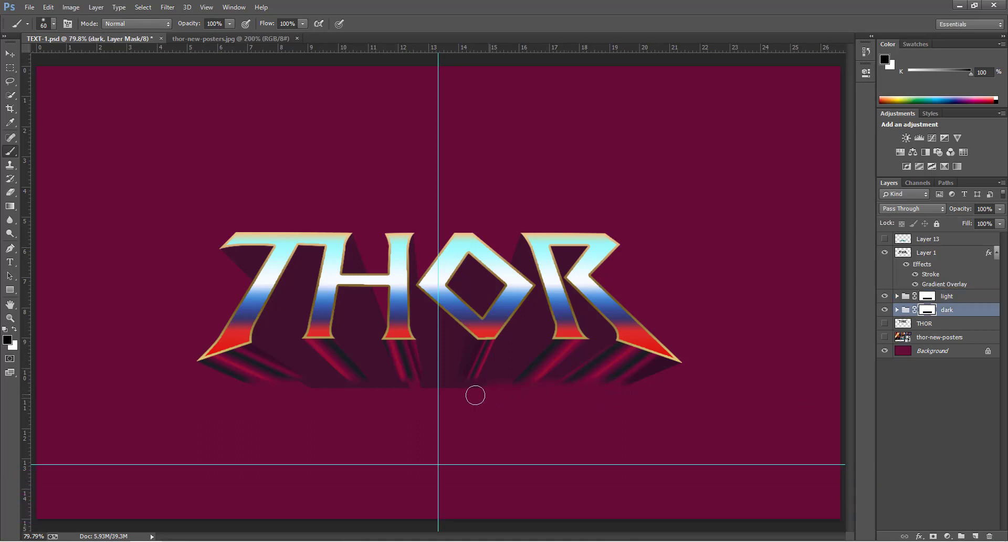
left_click_drag(475, 395, 292, 391)
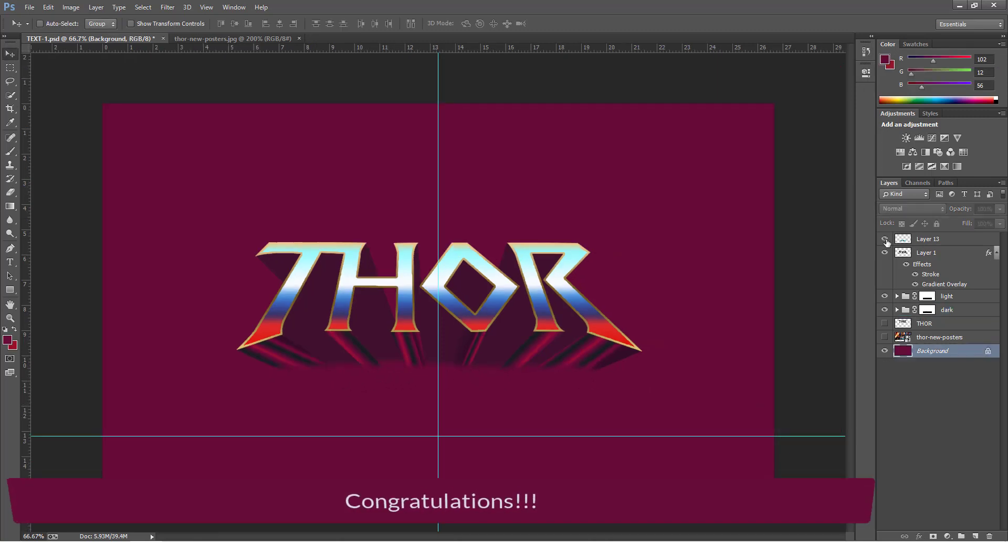
left_click(884, 239)
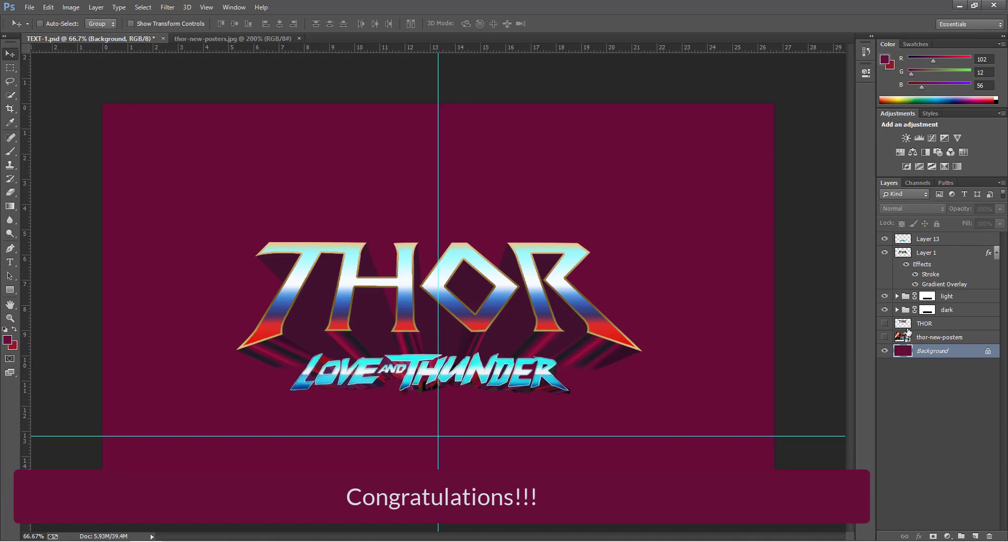
- Briefly compare with the thor-new-posters reference, hide it, and view the logo full screen zoomed in
left_click(885, 337)
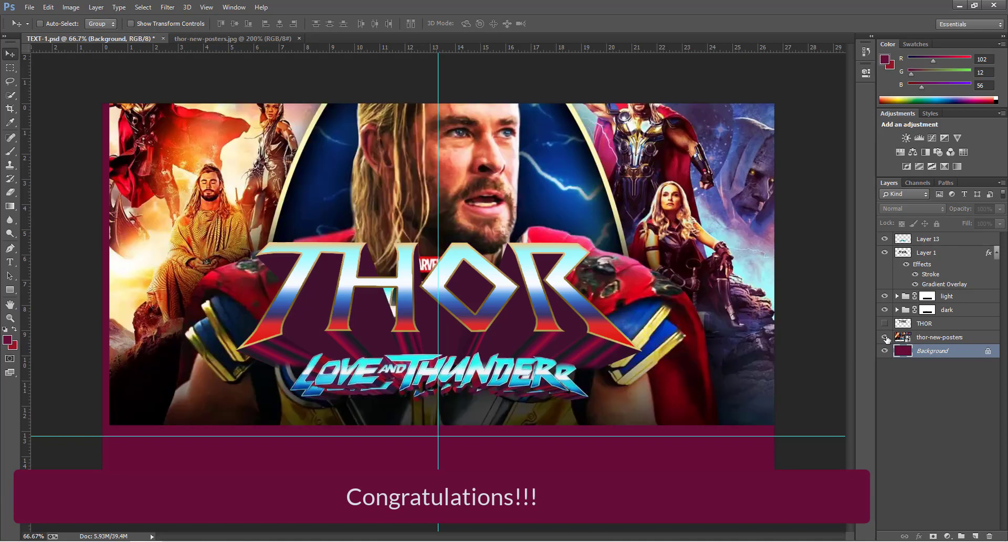
left_click(885, 337)
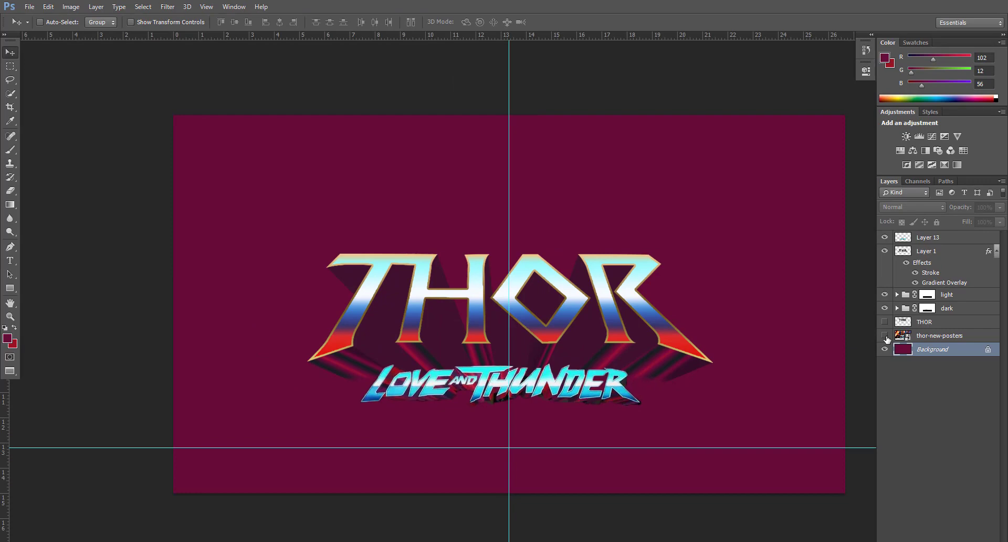
key("f")
key("f")
key("ctrl+plus")
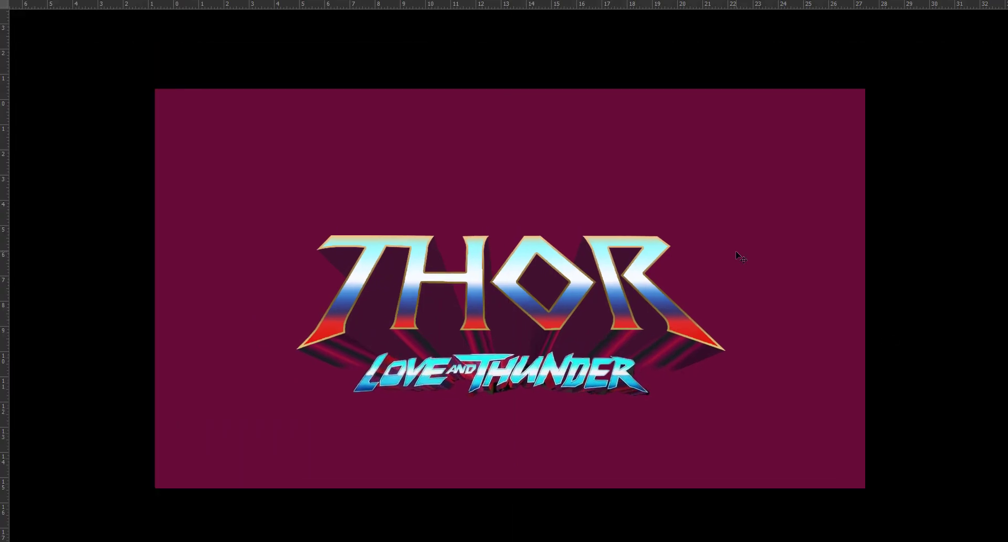
key("ctrl+plus")
key("ctrl+plus")
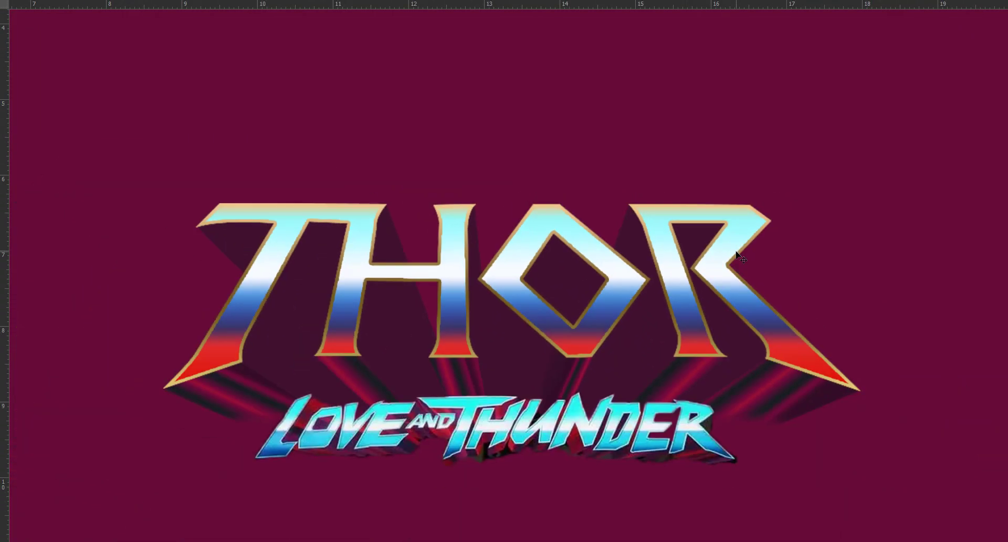